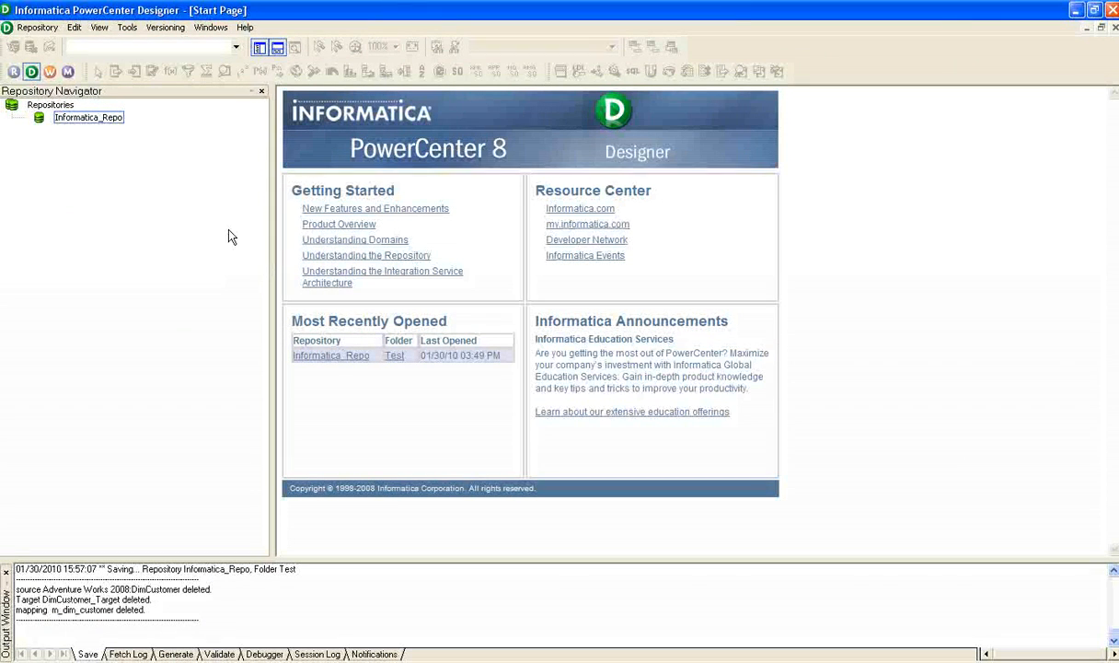
Connect to the Informatica_Repo repository by entering the account password.
double_click(80, 120)
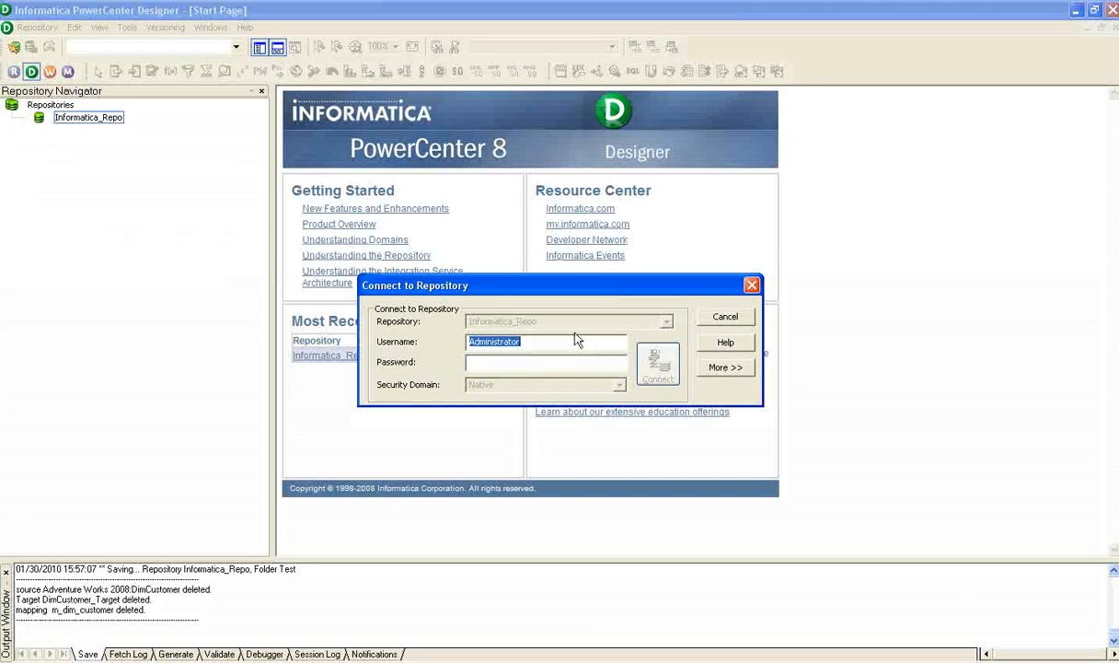
left_click(542, 361)
type("Administrator")
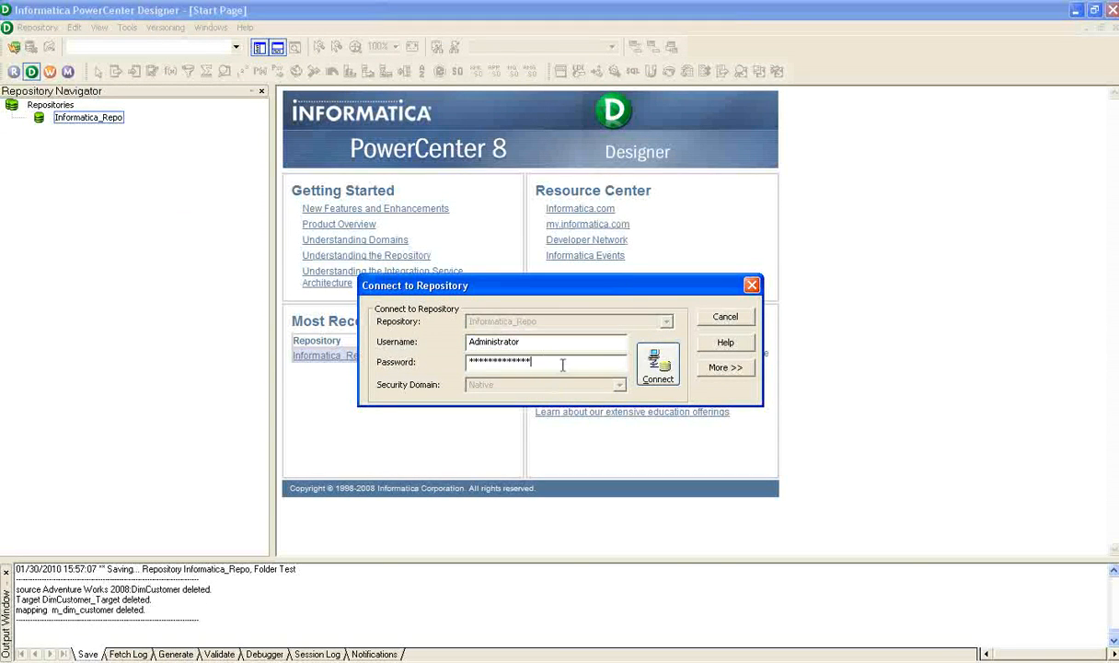
left_click(660, 366)
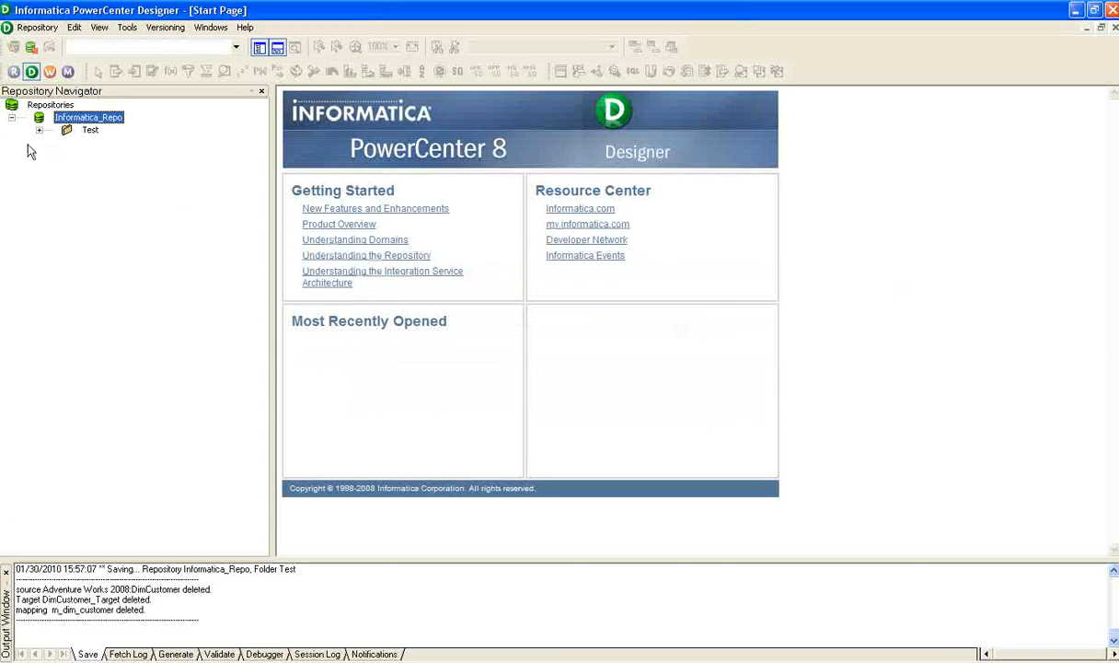
Open the Test folder and expand its Targets and its Adventure Works 2008 sources.
double_click(63, 133)
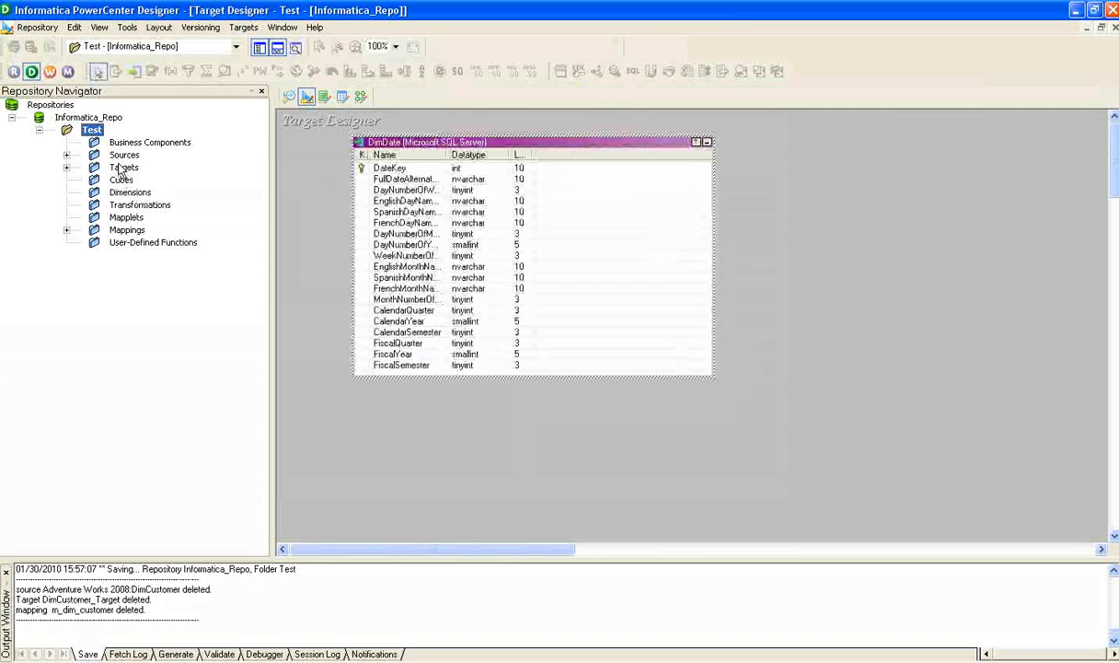
double_click(124, 155)
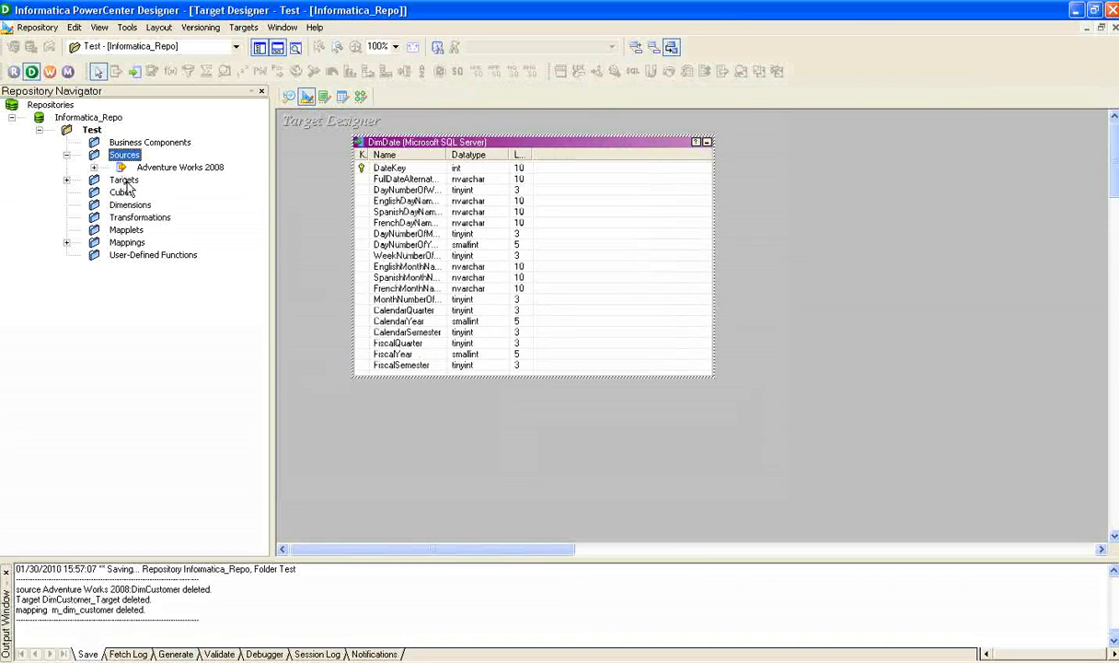
double_click(124, 179)
double_click(154, 167)
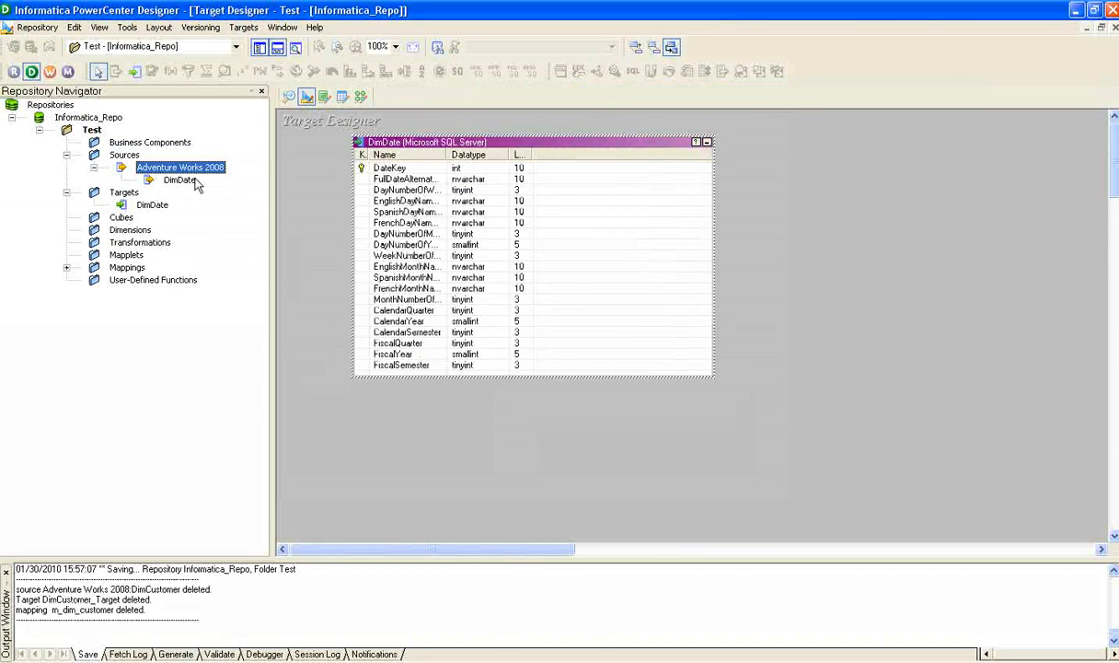
left_click(124, 155)
left_click(891, 232)
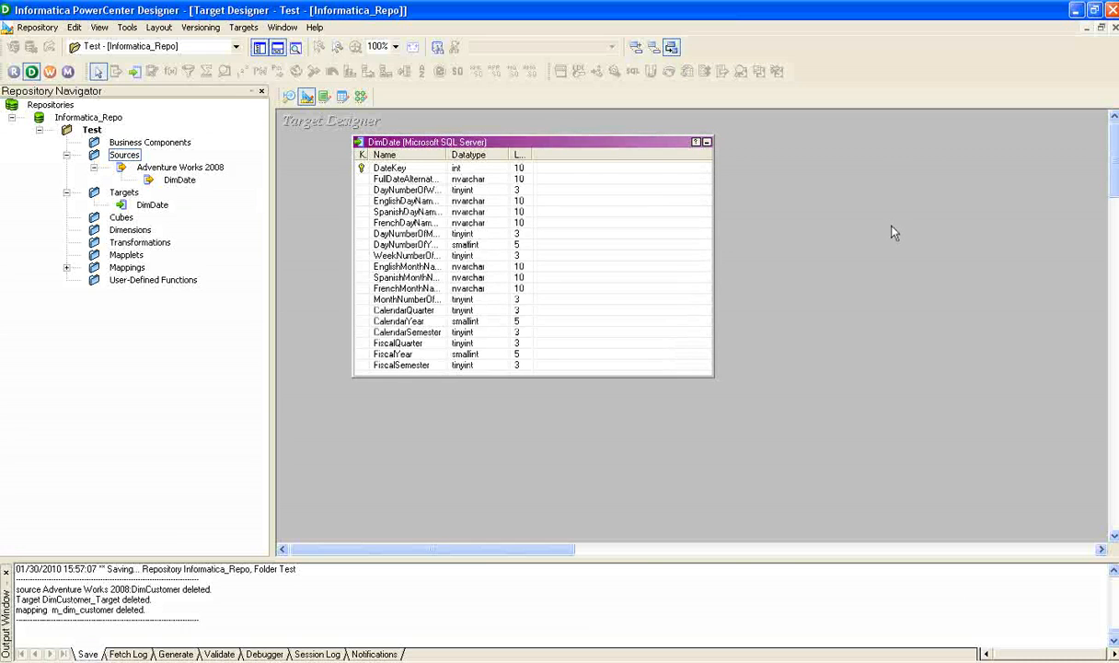
Start a source import from database in the Source Analyzer and connect to Adventure Works 2008 (SQL Server) with the database password.
left_click(289, 96)
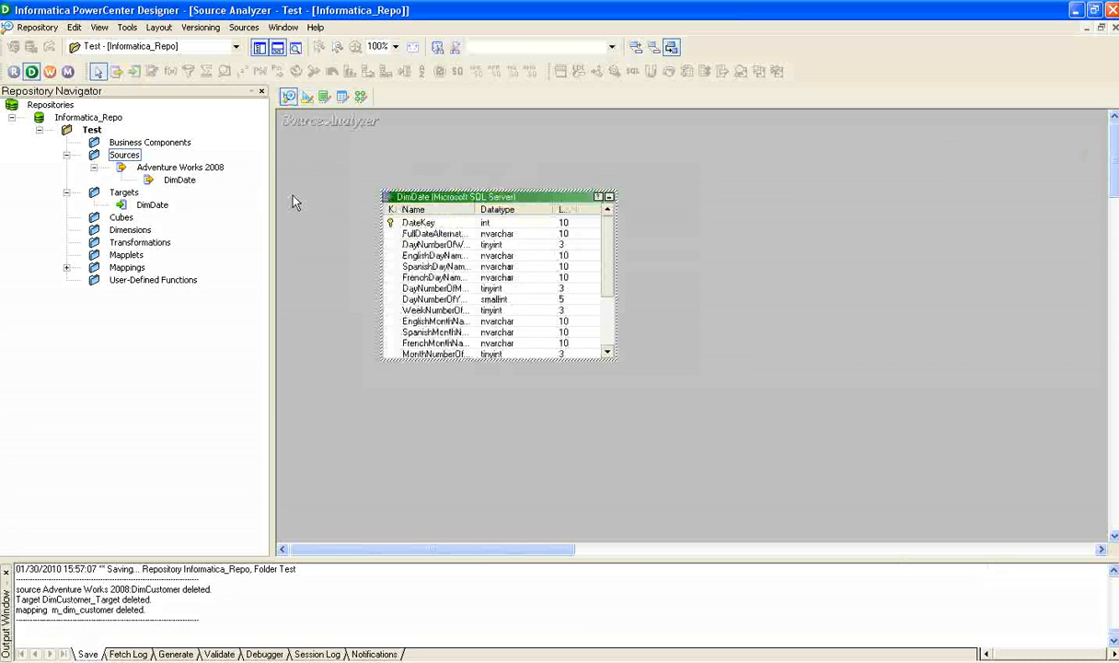
left_click(244, 28)
left_click(266, 50)
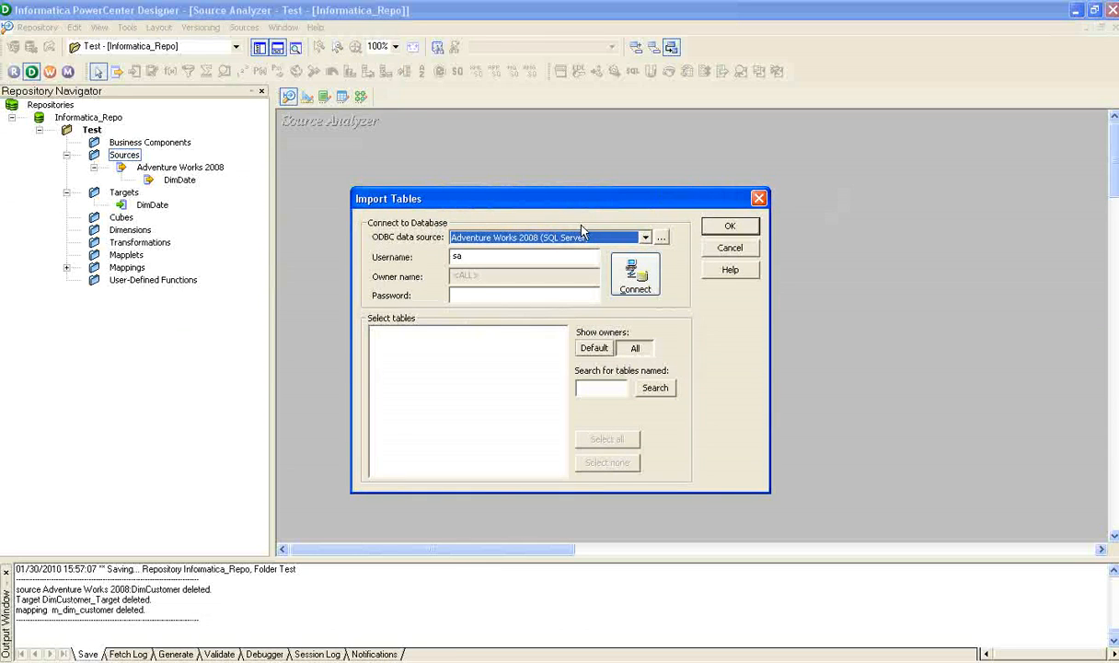
left_click(491, 296)
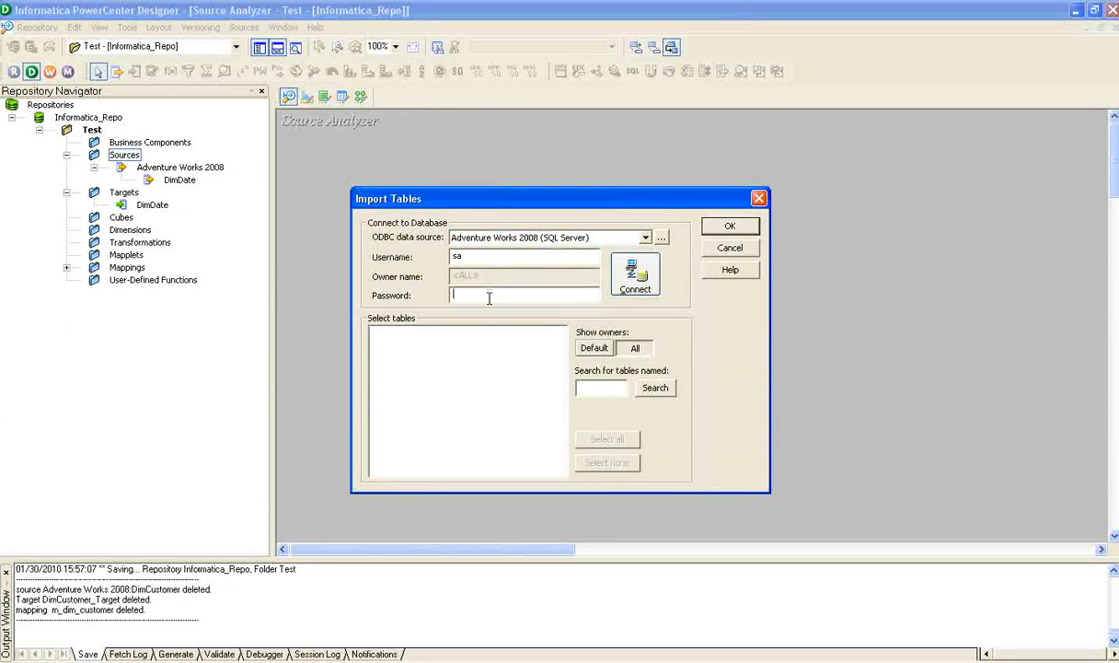
left_click(635, 274)
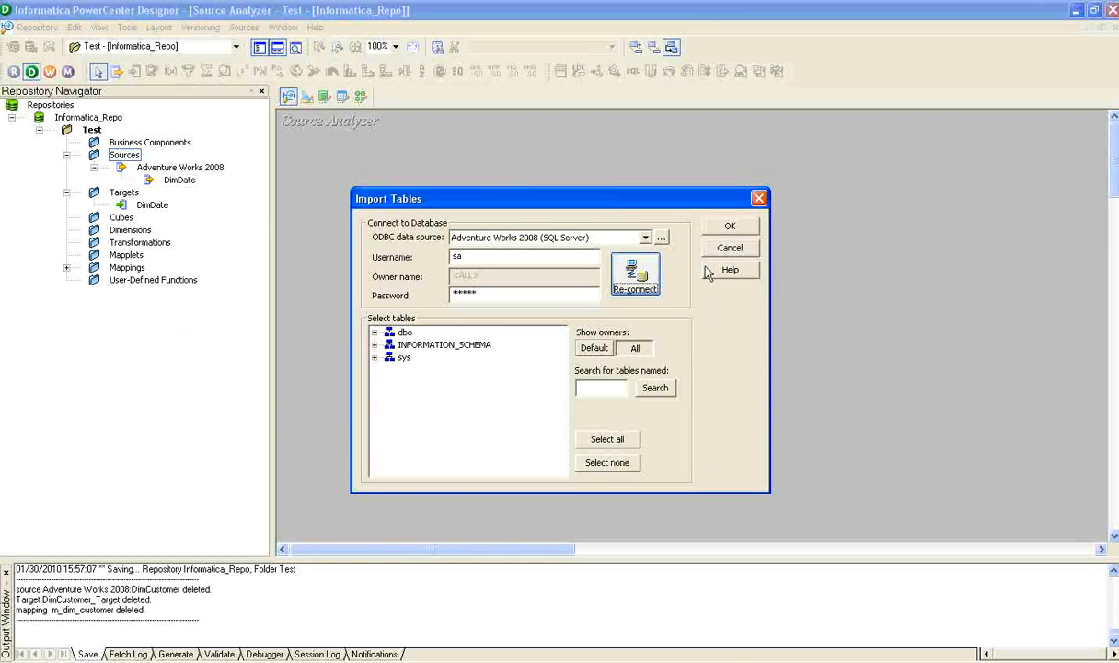
Import the DimCustomer table from the dbo tables as a source definition.
left_click(375, 332)
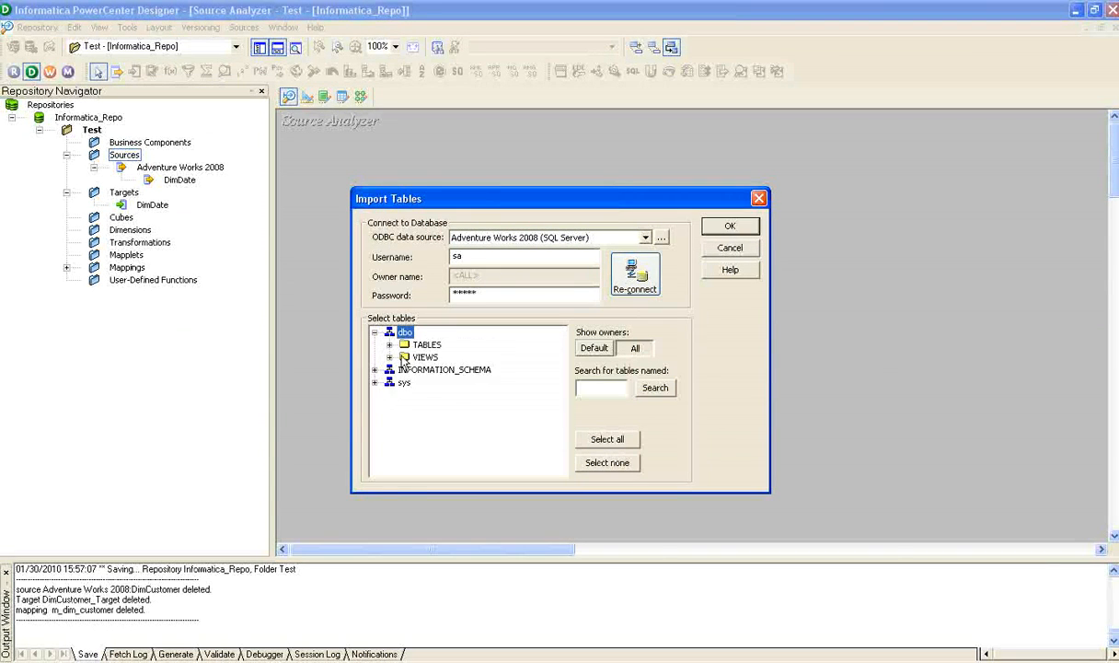
double_click(410, 349)
left_click(458, 395)
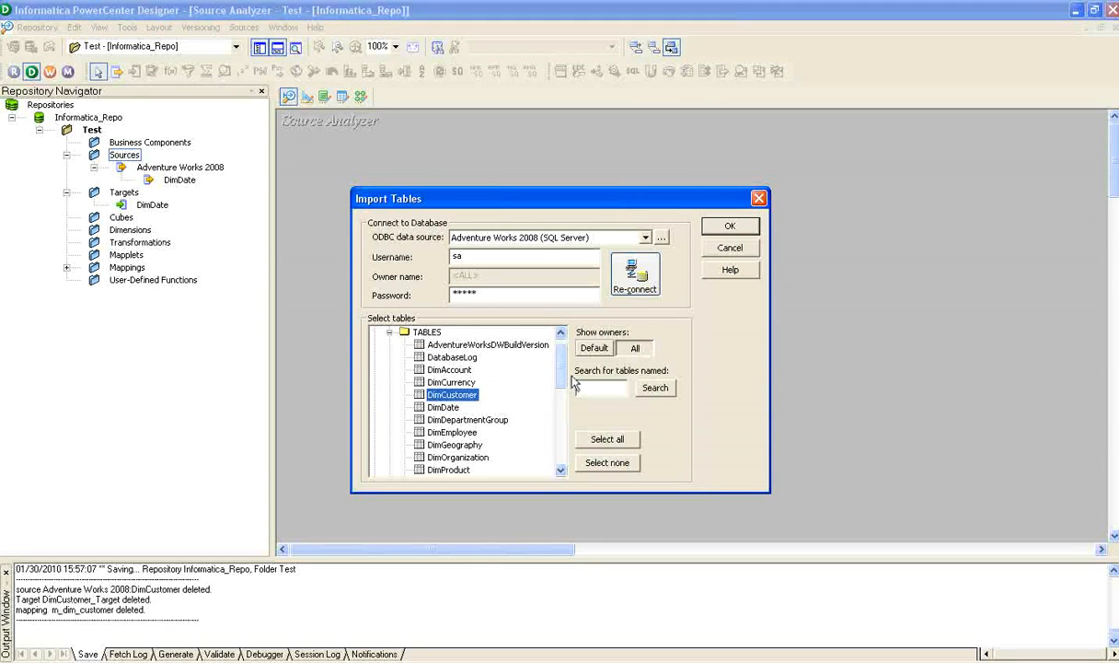
left_click(729, 228)
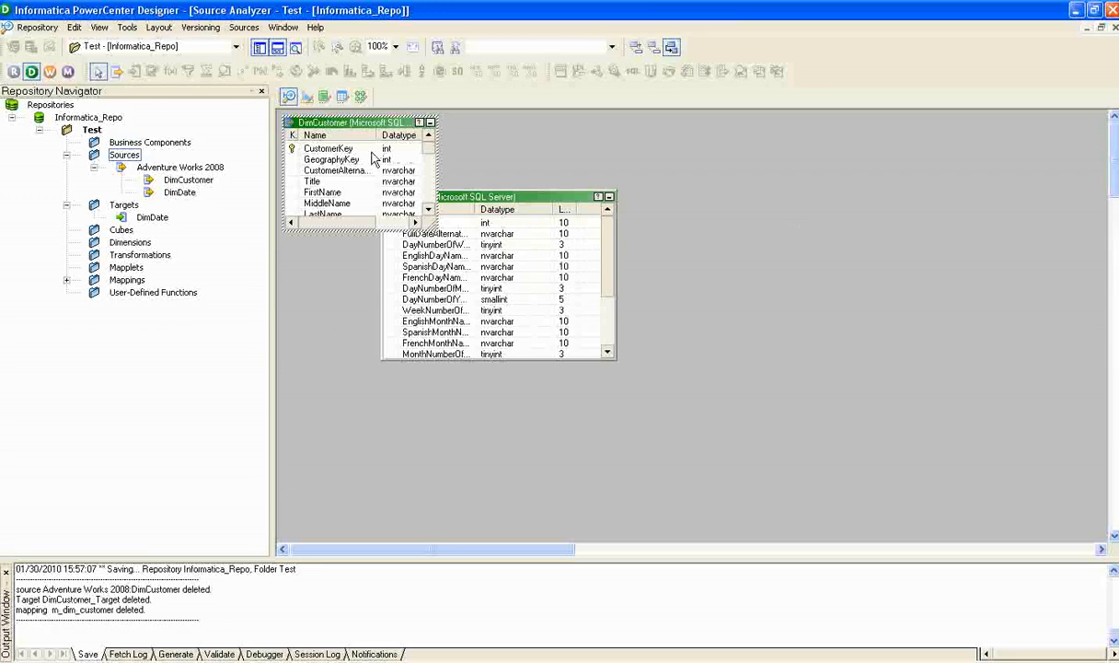
Place the DimCustomer source clear of DimDate and enlarge it to show more columns, and switch to the Target Designer.
left_click_drag(349, 124, 810, 165)
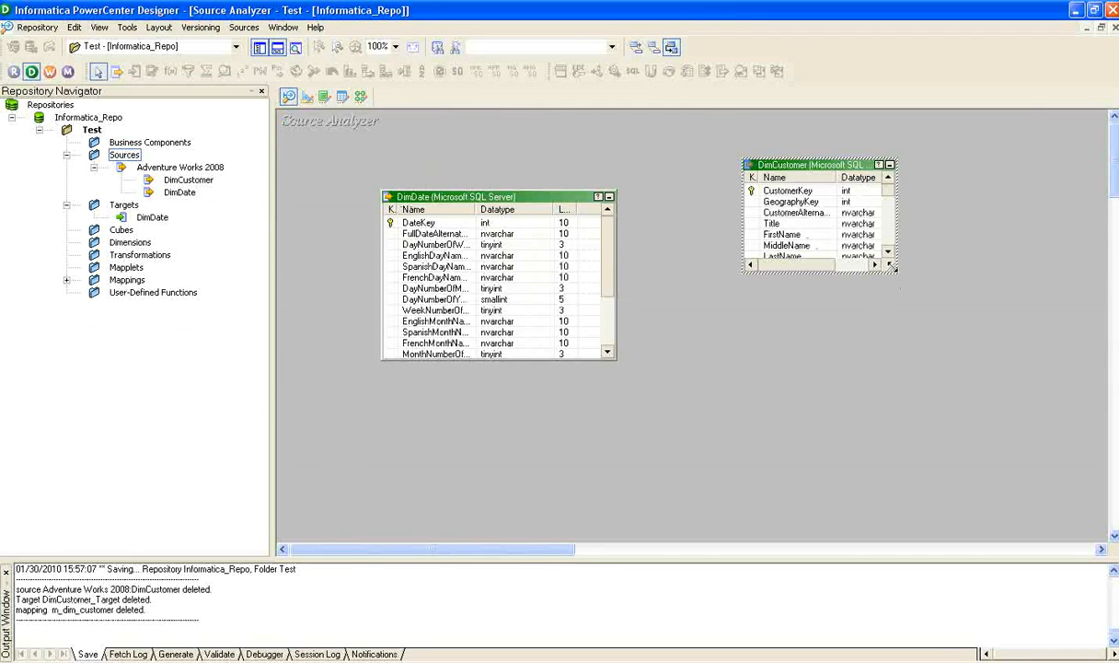
left_click_drag(895, 272, 1013, 412)
left_click(630, 154)
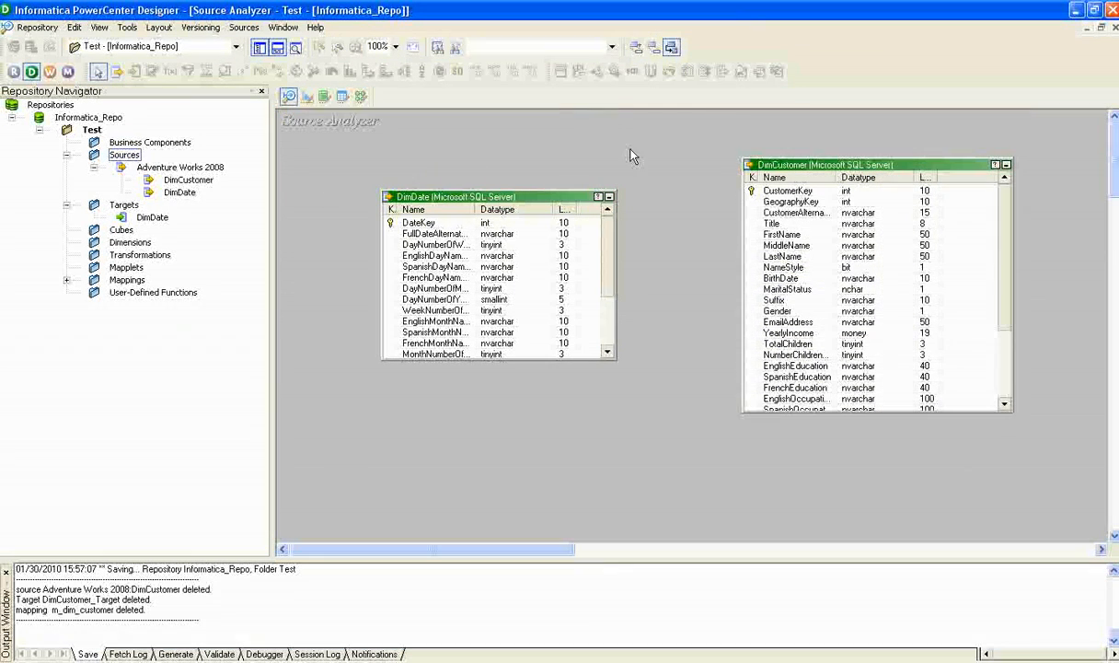
left_click(307, 96)
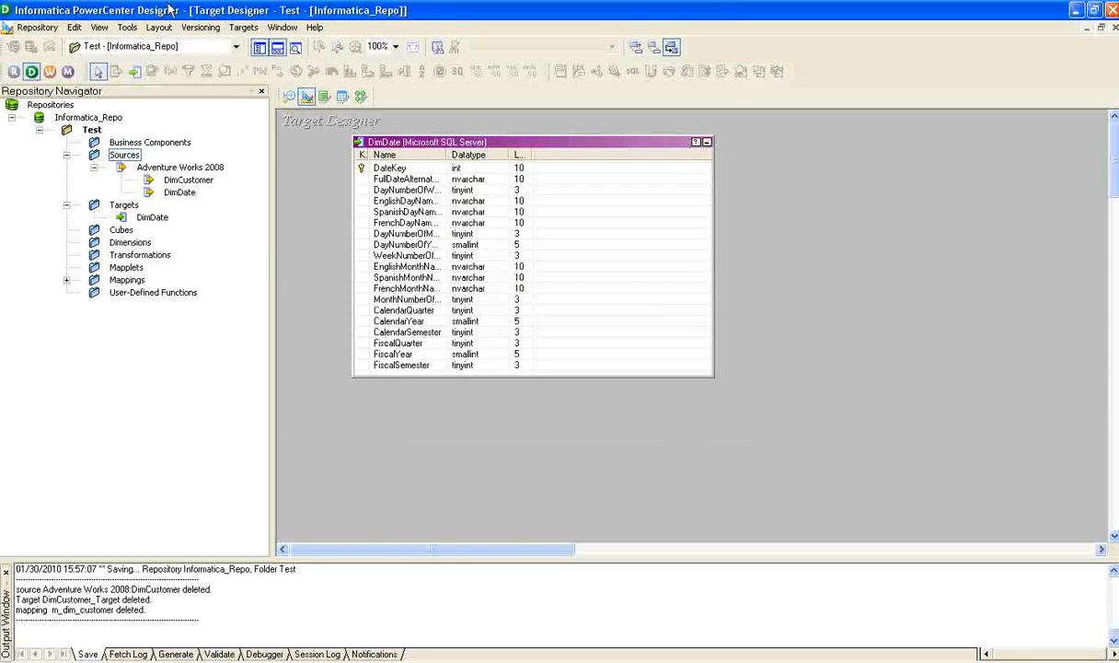
left_click(244, 28)
left_click(277, 45)
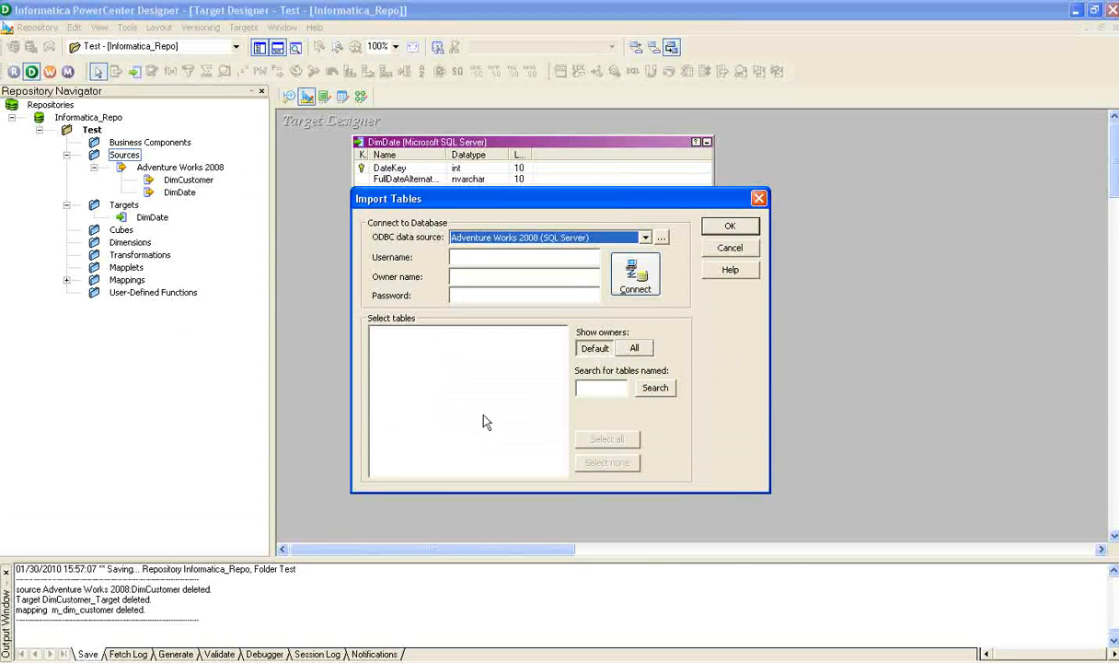
left_click(730, 247)
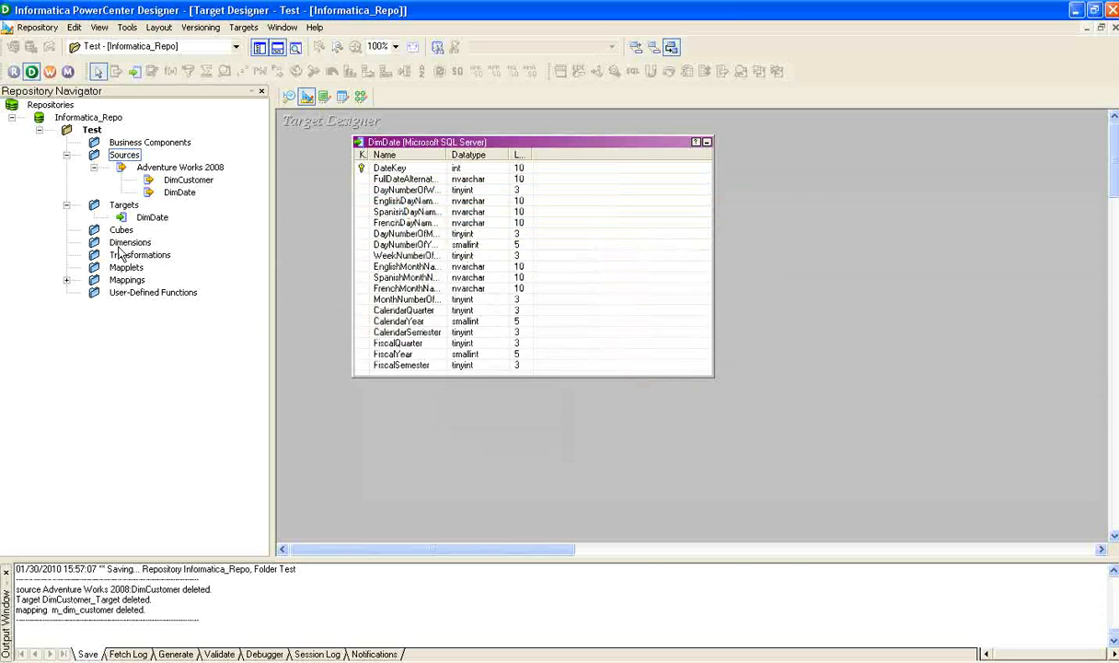
Create a target definition from the DimCustomer source beside DimDate and rename it DimCustomer_Target.
left_click(184, 181)
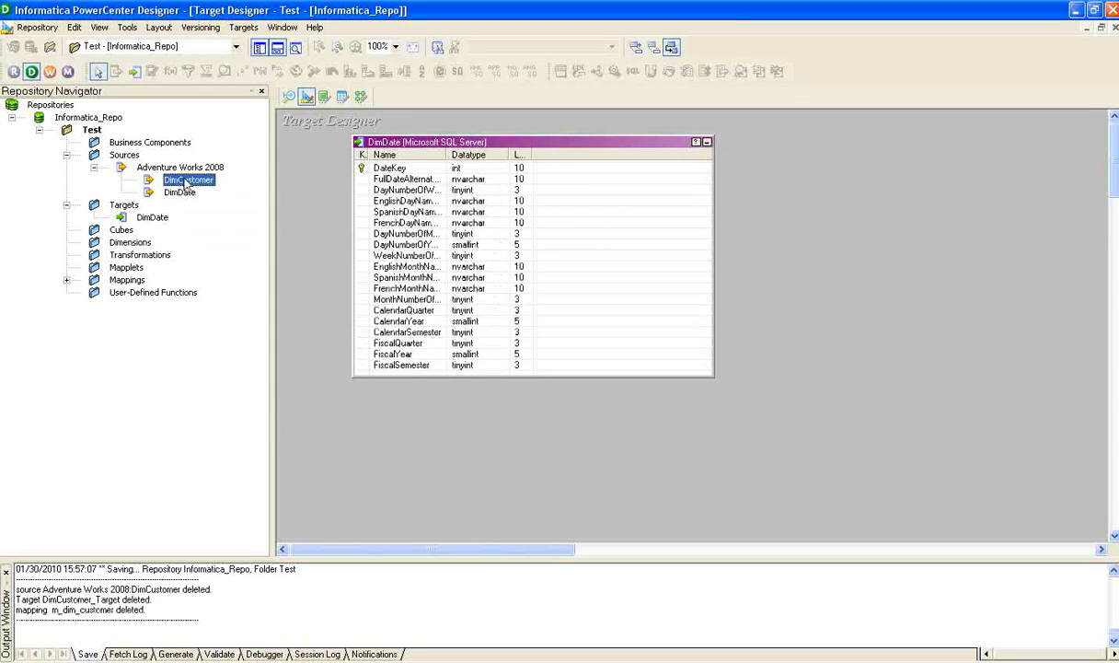
left_click_drag(168, 184, 870, 224)
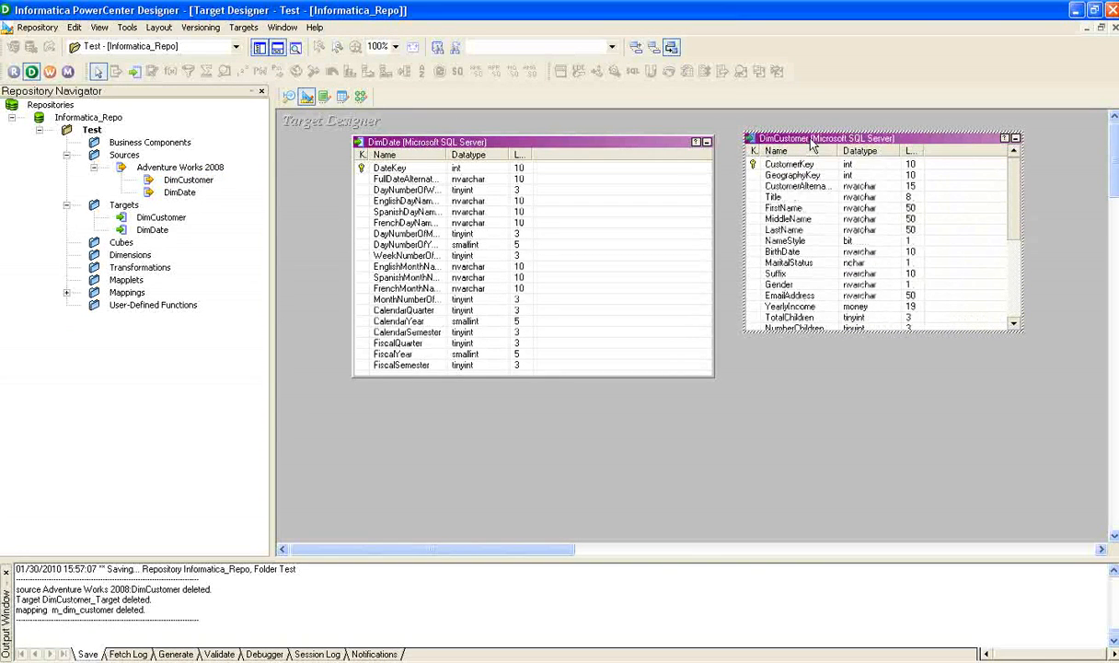
double_click(773, 138)
left_click(741, 231)
left_click(532, 339)
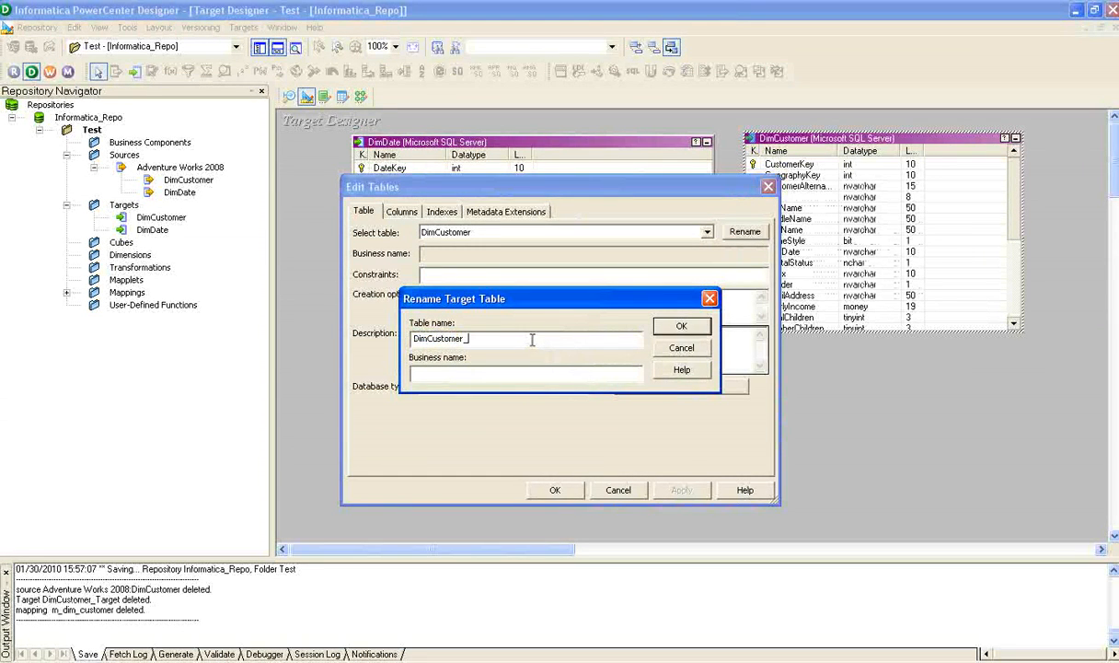
left_click(656, 326)
left_click(560, 491)
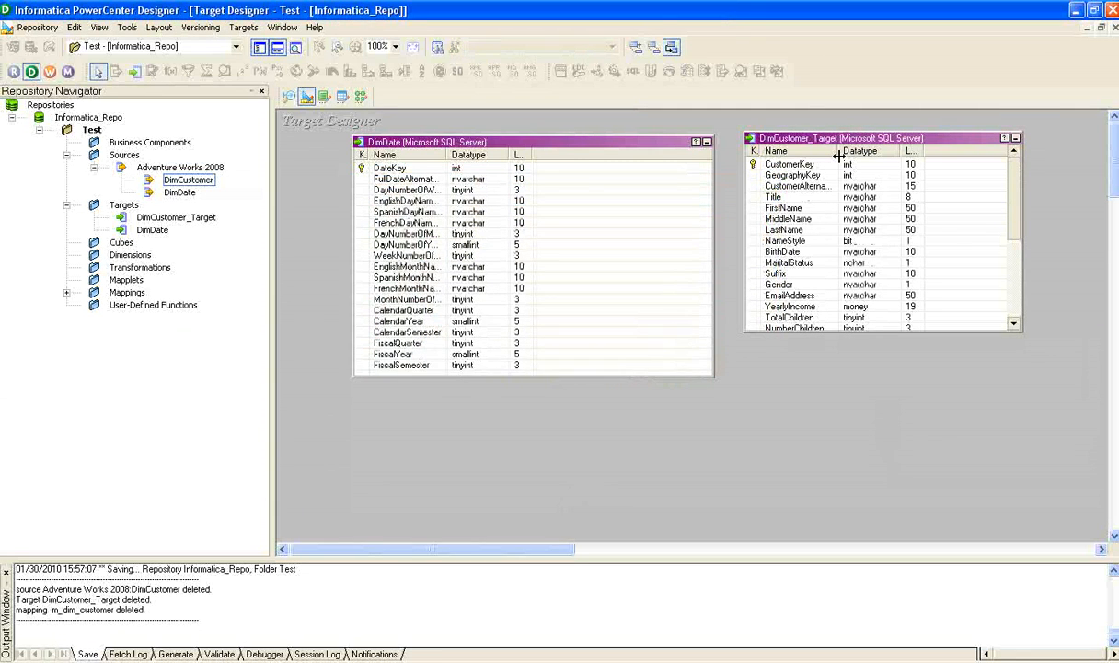
left_click(837, 146)
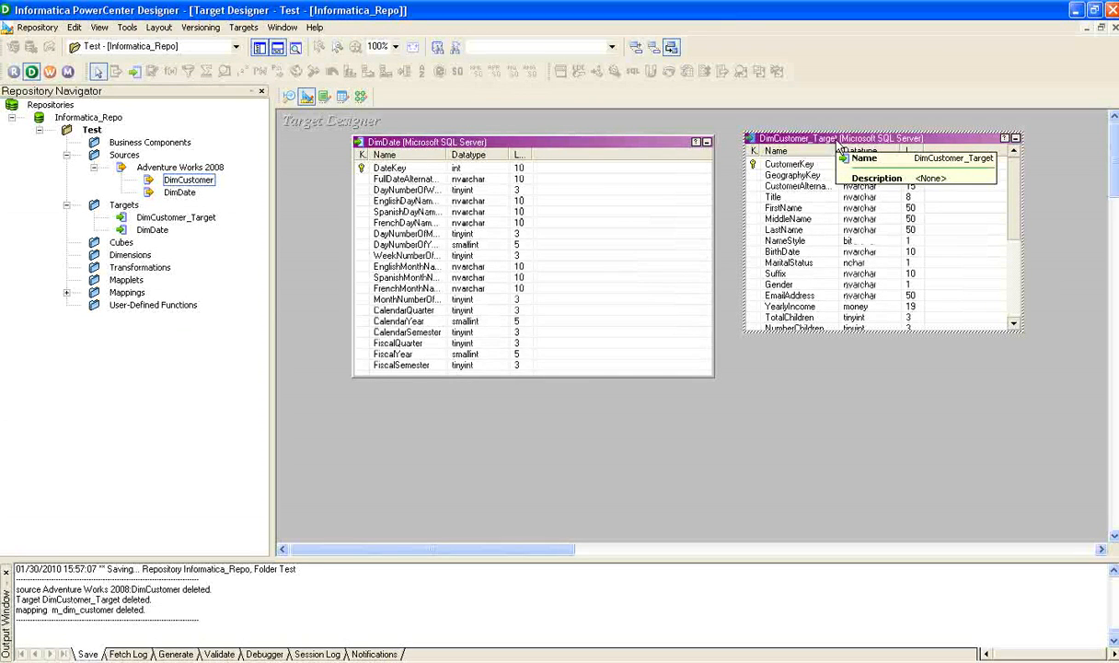
Switch to SQL Server Management Studio and refresh the tables of the Infa_Target database.
key("alt+Tab")
key("alt+Tab")
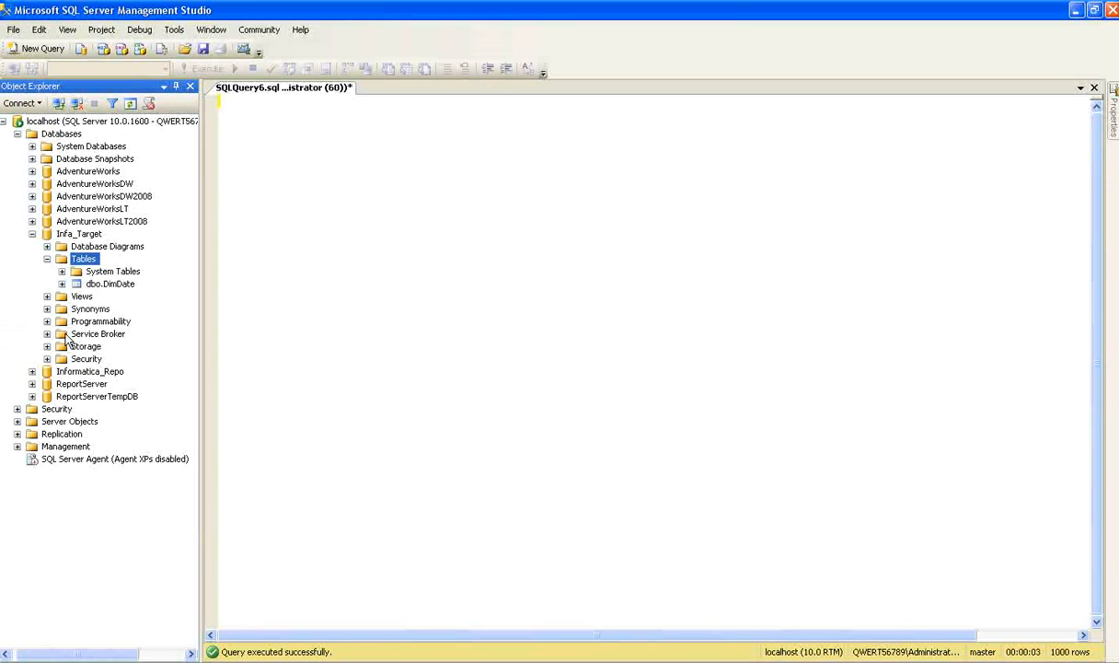
right_click(86, 262)
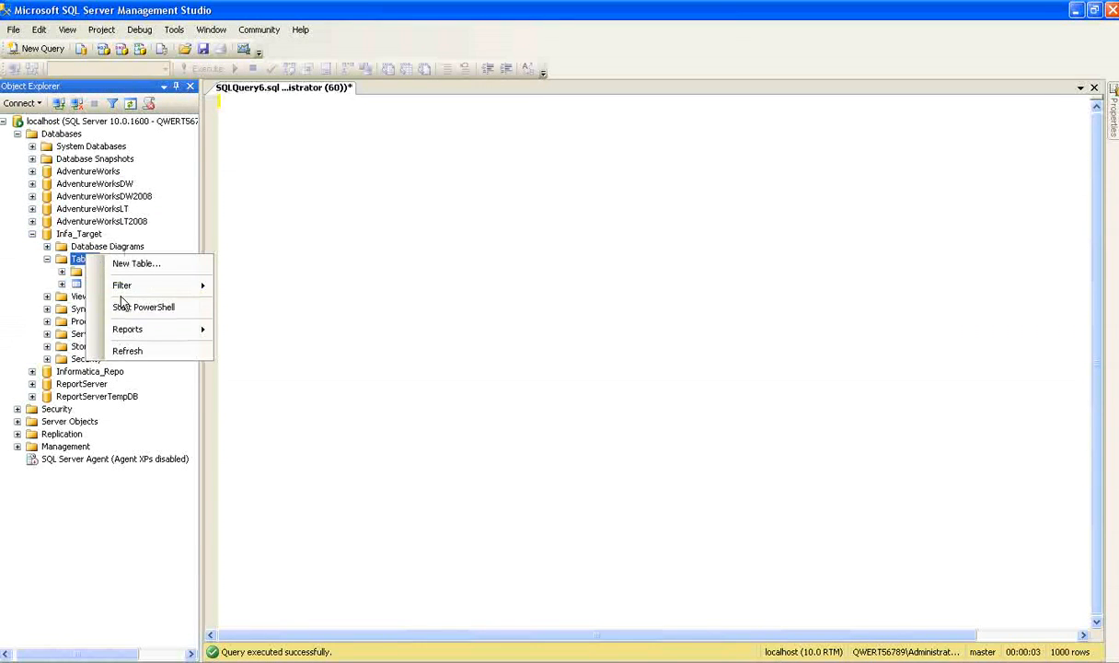
left_click(114, 343)
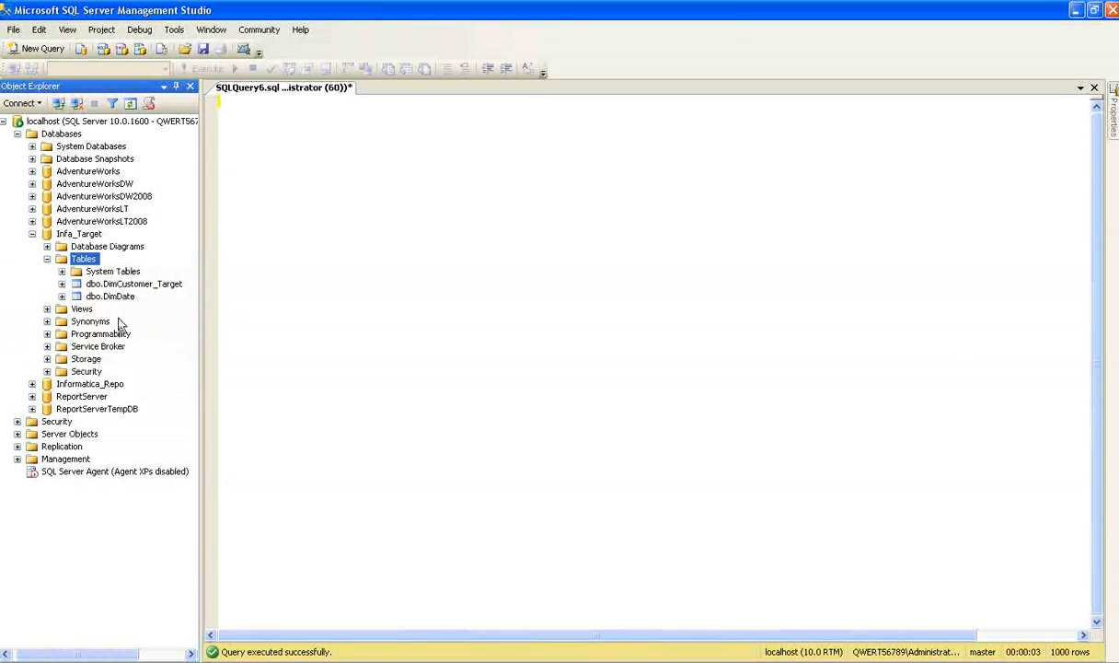
Delete the dbo.DimCustomer_Target table from the Infa_Target database and refresh its table list.
left_click(117, 284)
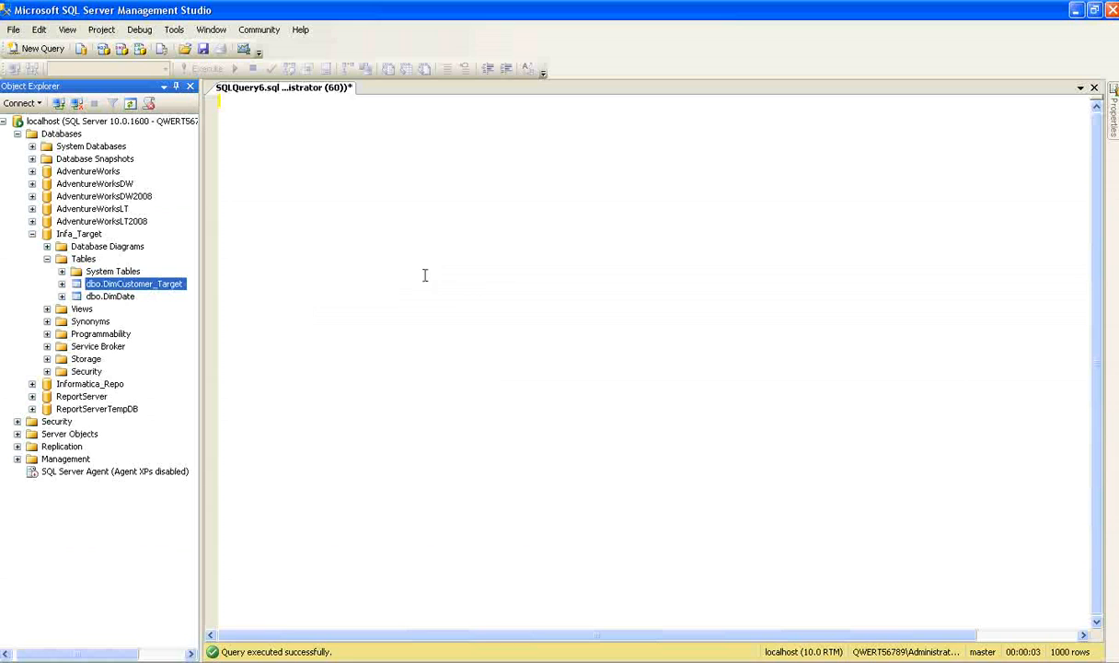
key("Delete")
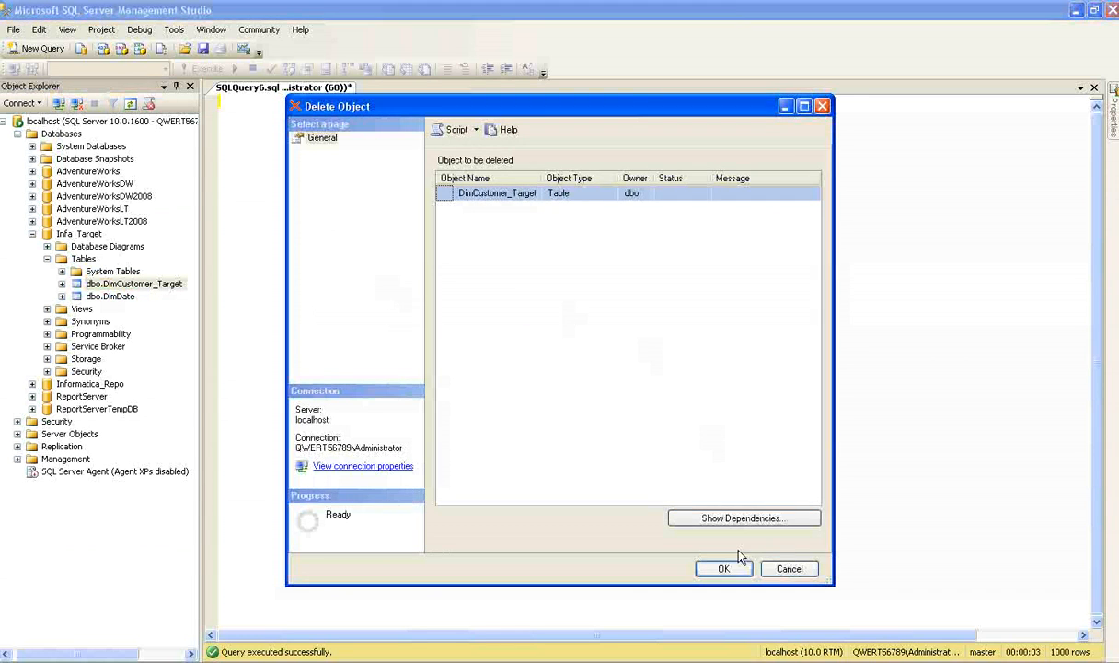
left_click(719, 571)
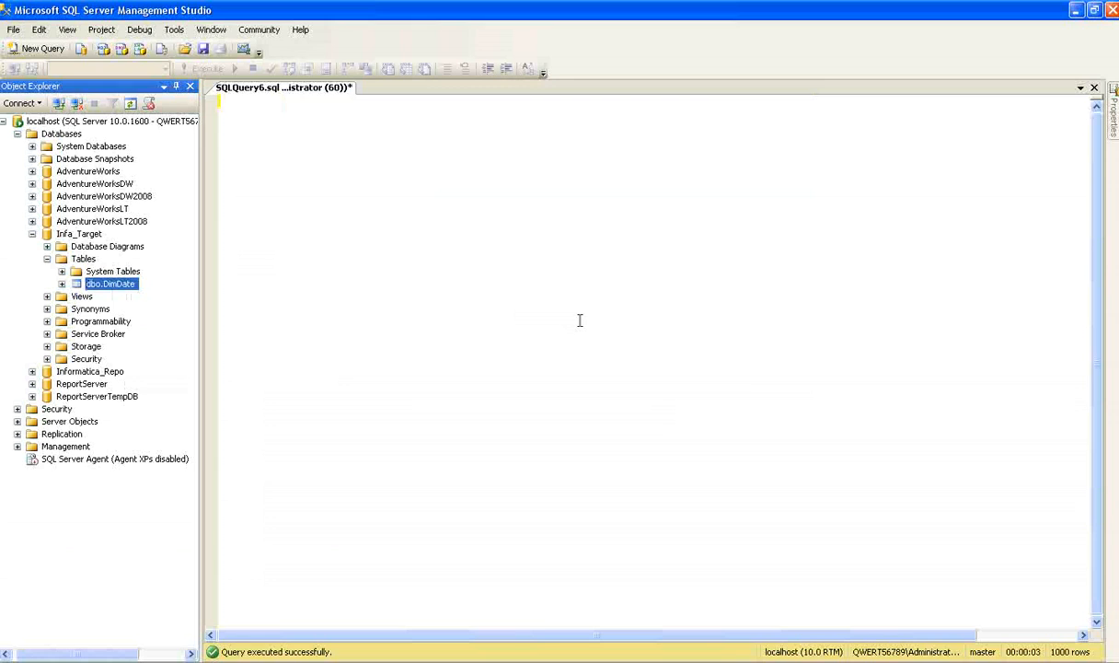
right_click(83, 259)
left_click(152, 359)
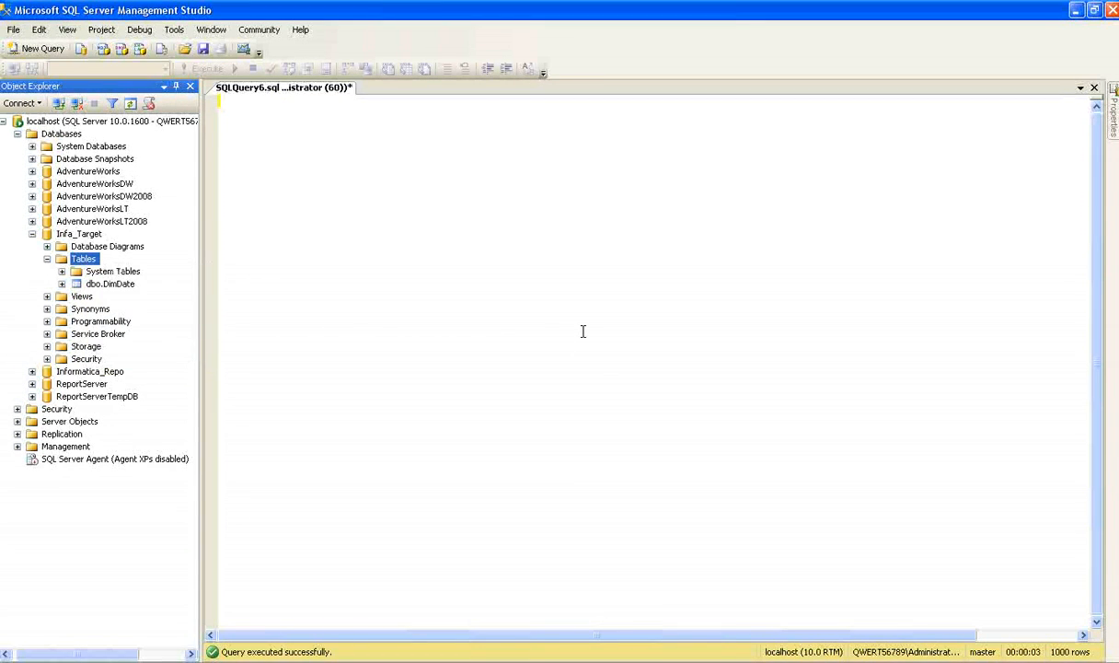
Switch to PowerCenter Designer and connect database object generation to the Infa_Target ODBC data source with username sa and the account password.
key("alt+Tab")
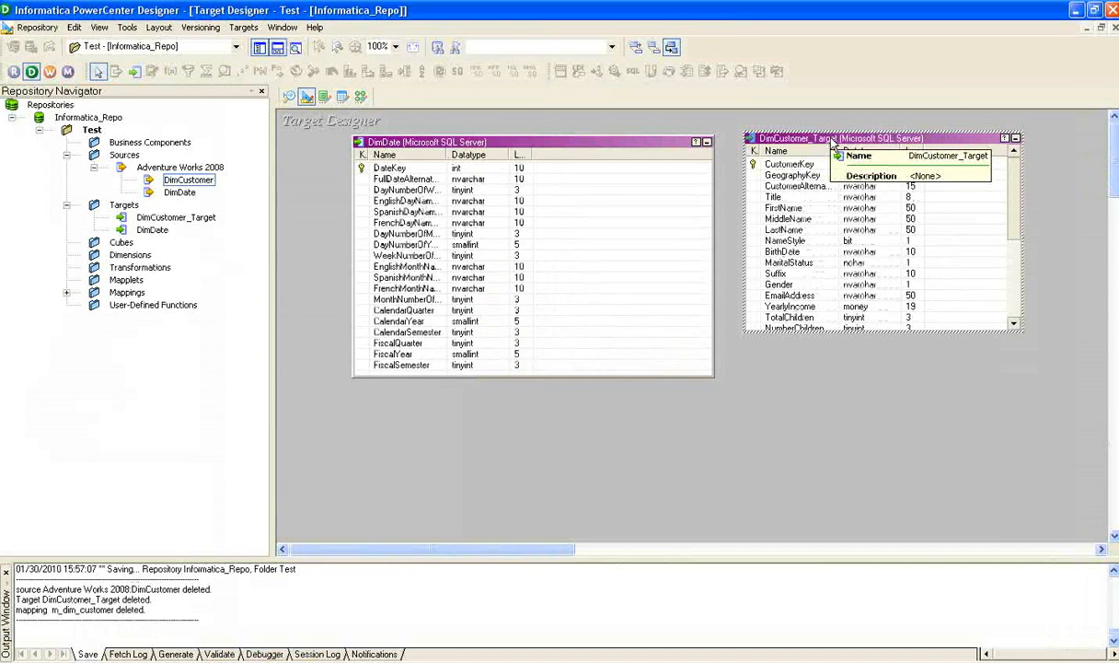
left_click(241, 28)
left_click(281, 311)
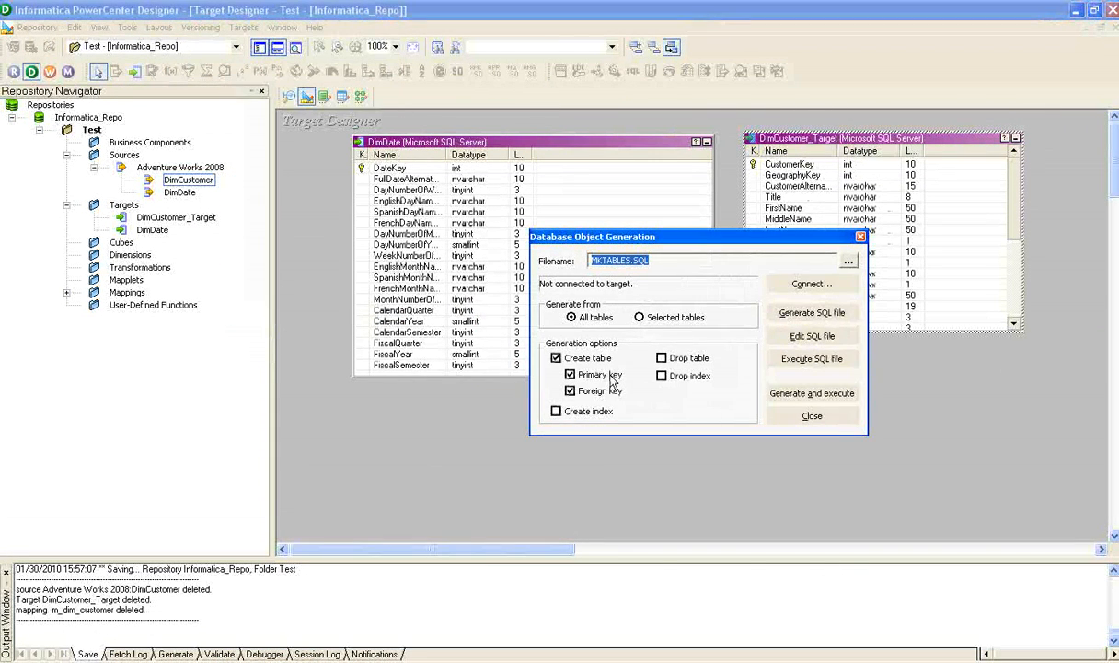
left_click(812, 284)
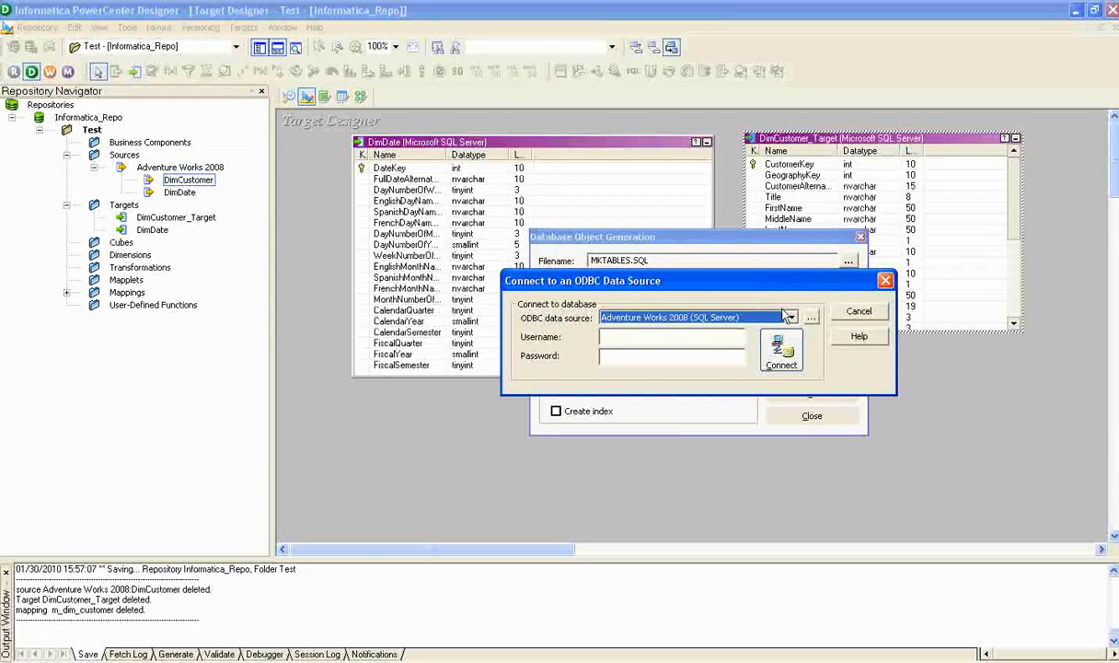
left_click(791, 317)
left_click(686, 362)
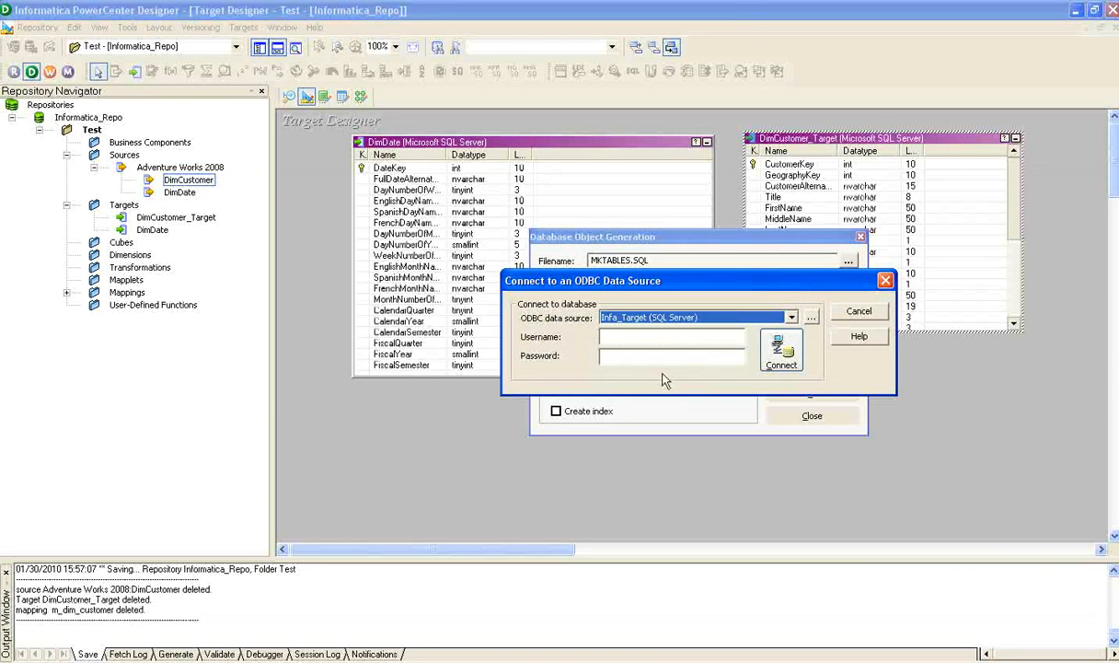
left_click(638, 338)
type("sa")
left_click(613, 361)
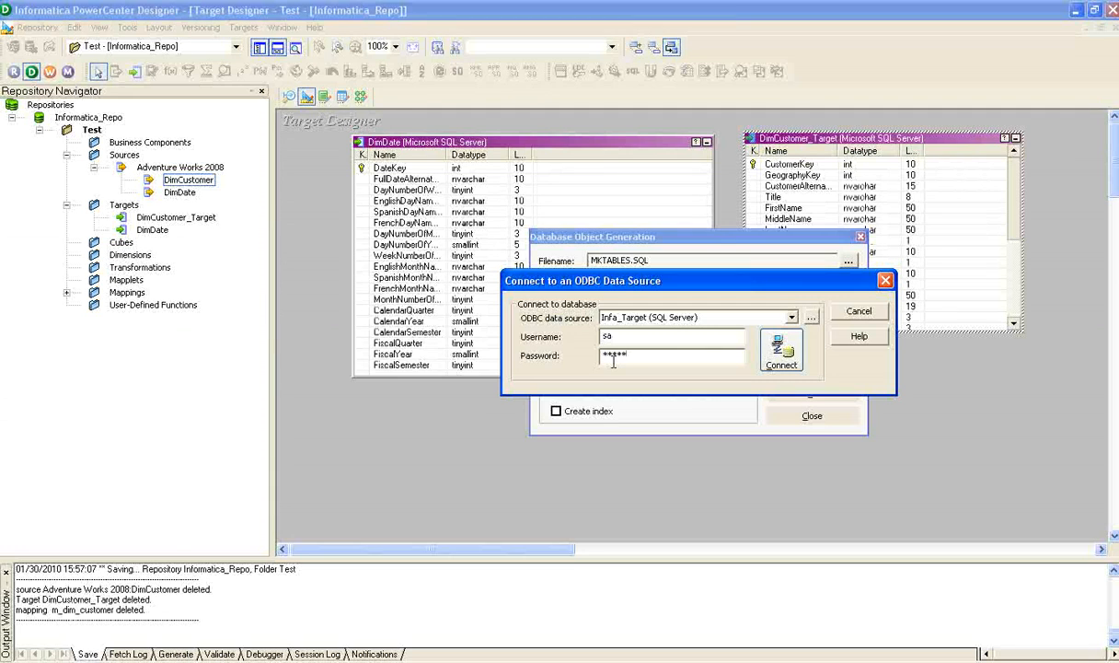
left_click(782, 352)
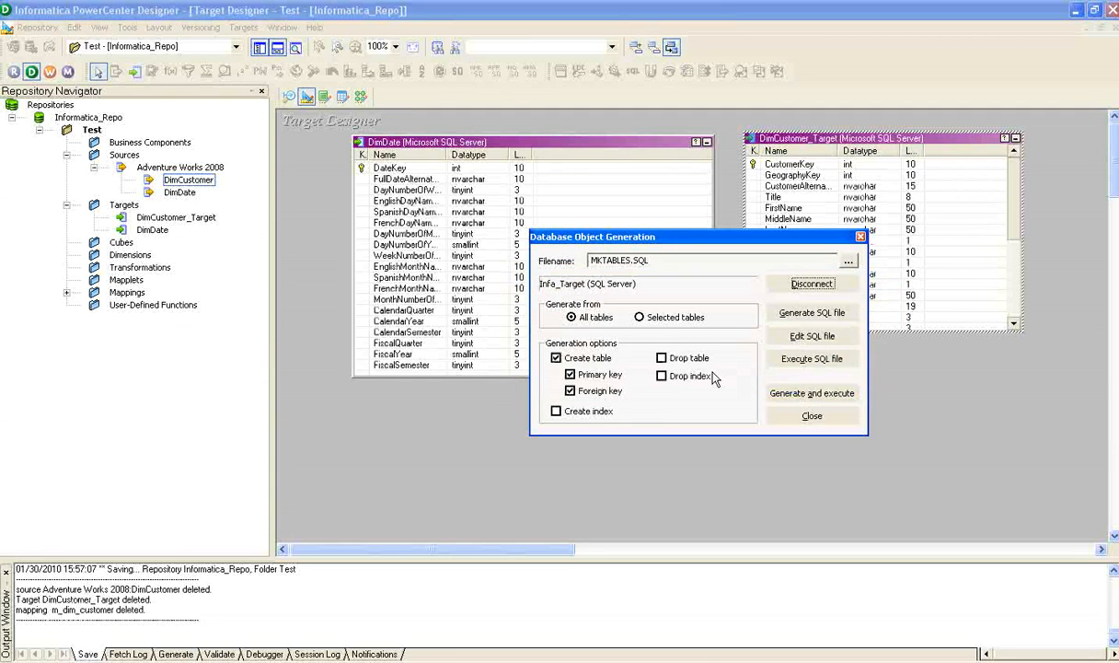
Generate and execute the table creation SQL for only the selected DimCustomer_Target table, keeping the primary and foreign key options, and close the generation dialog.
left_click(639, 317)
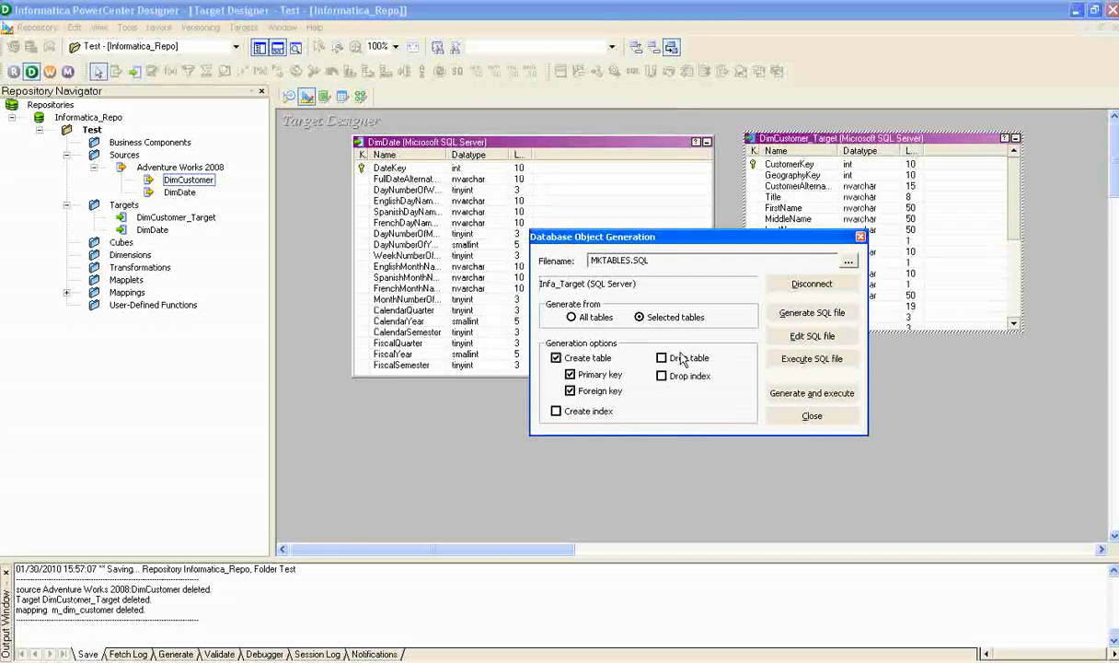
left_click(830, 393)
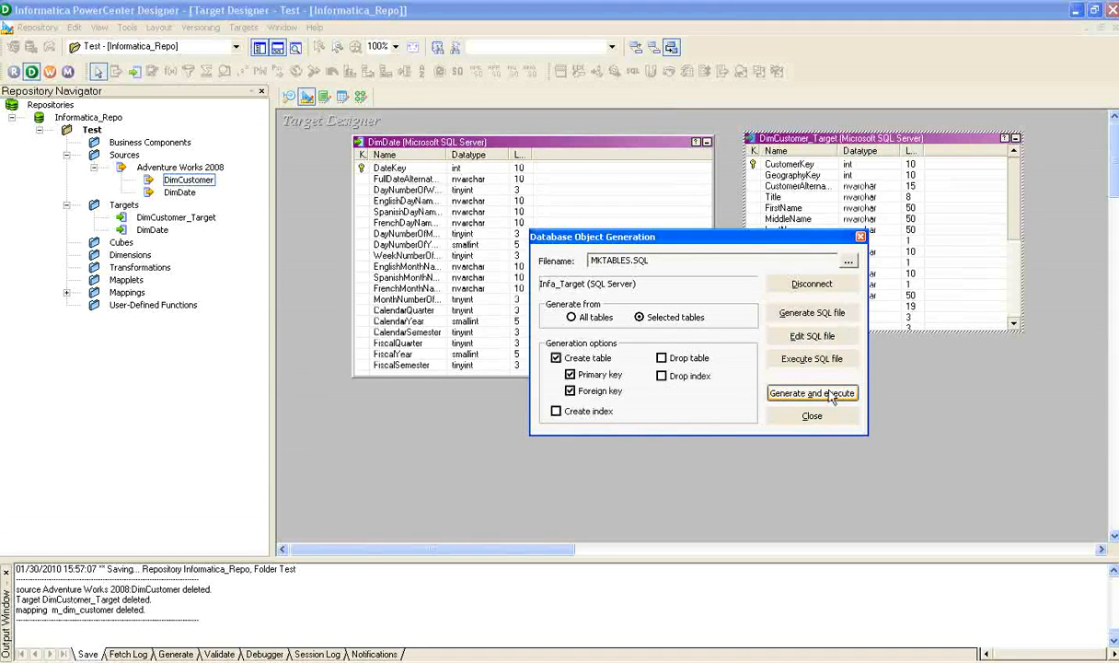
left_click(644, 359)
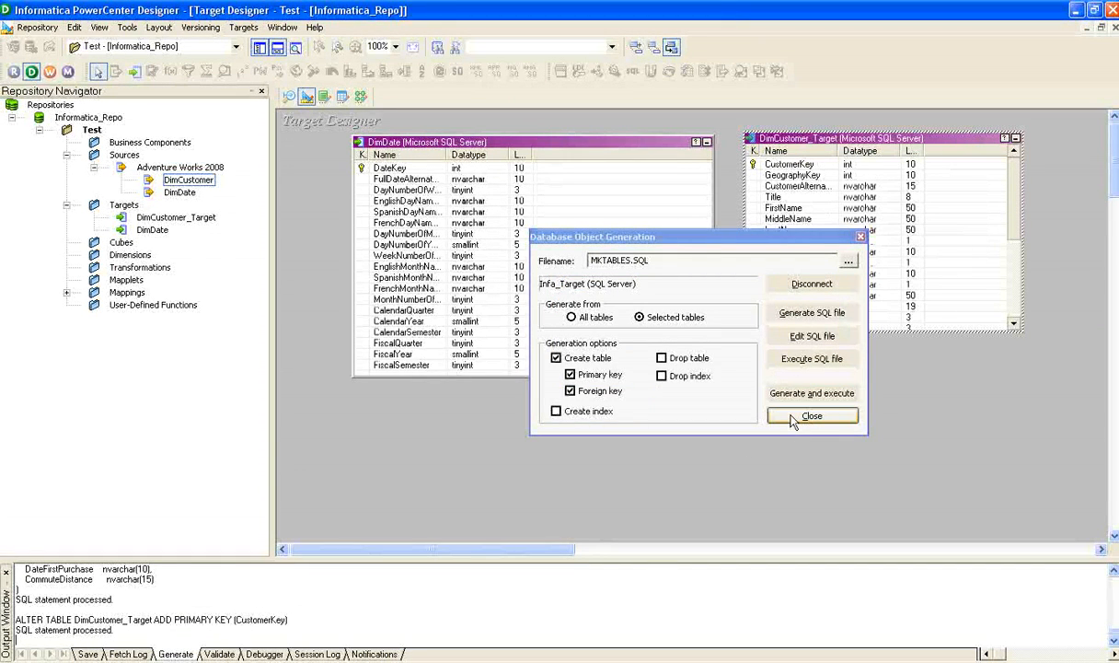
left_click(806, 417)
Switch to SQL Server Management Studio and refresh the Infa_Target tables to check for the generated DimCustomer_Target table.
key("alt+Tab")
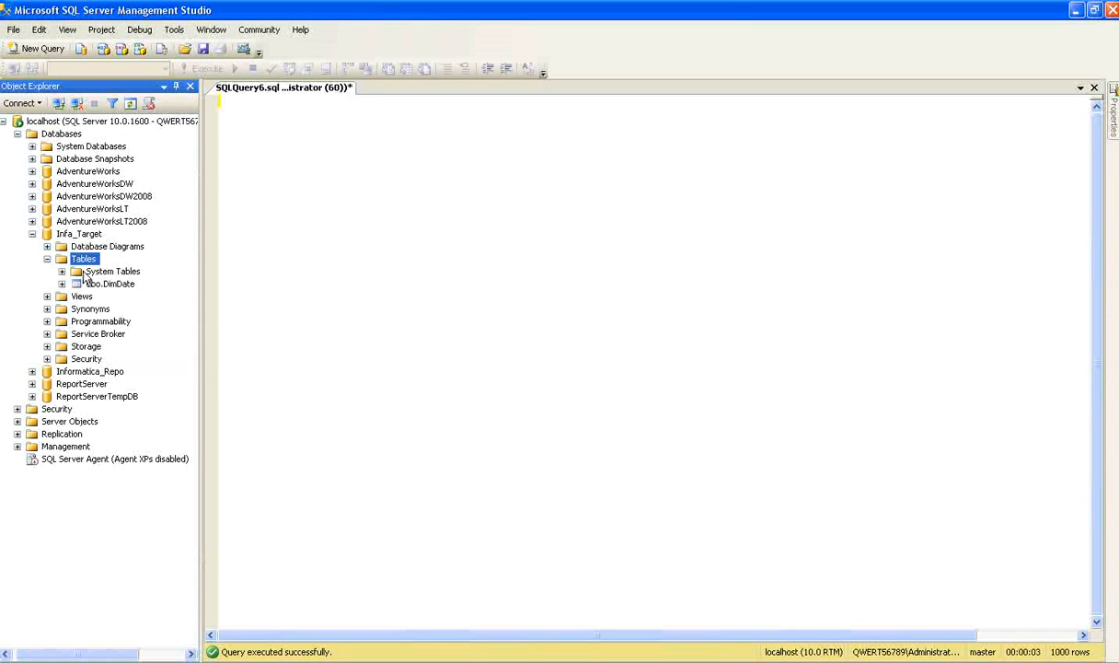
right_click(85, 262)
left_click(184, 351)
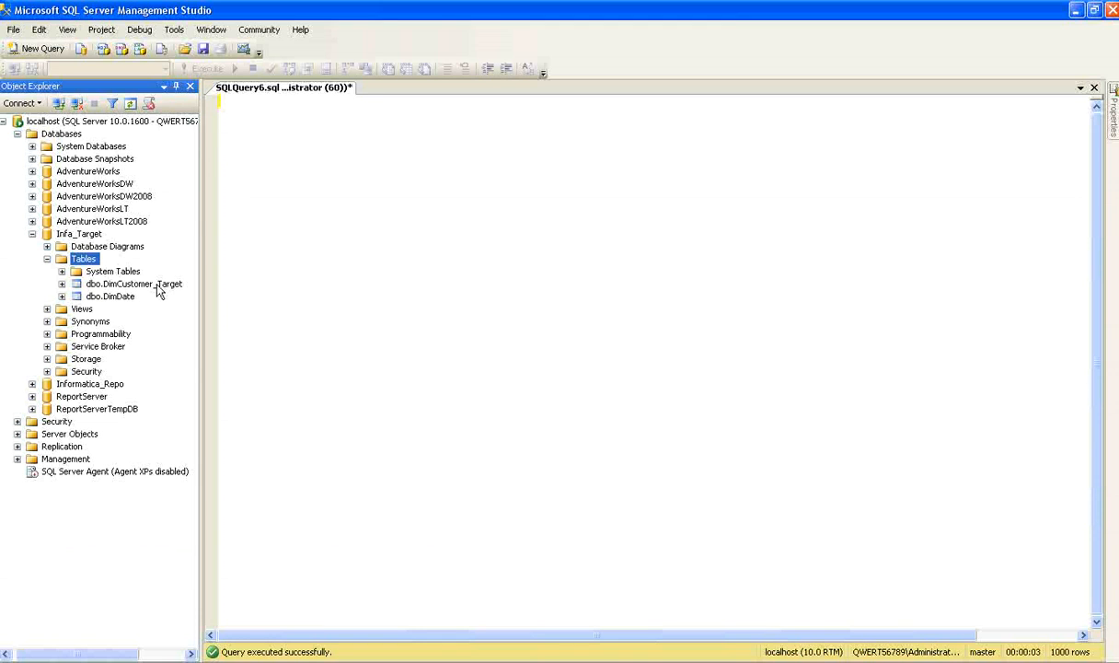
Switch back to PowerCenter Designer and create a mapping named m_dim_customer in the Mapping Designer.
key("alt+Tab")
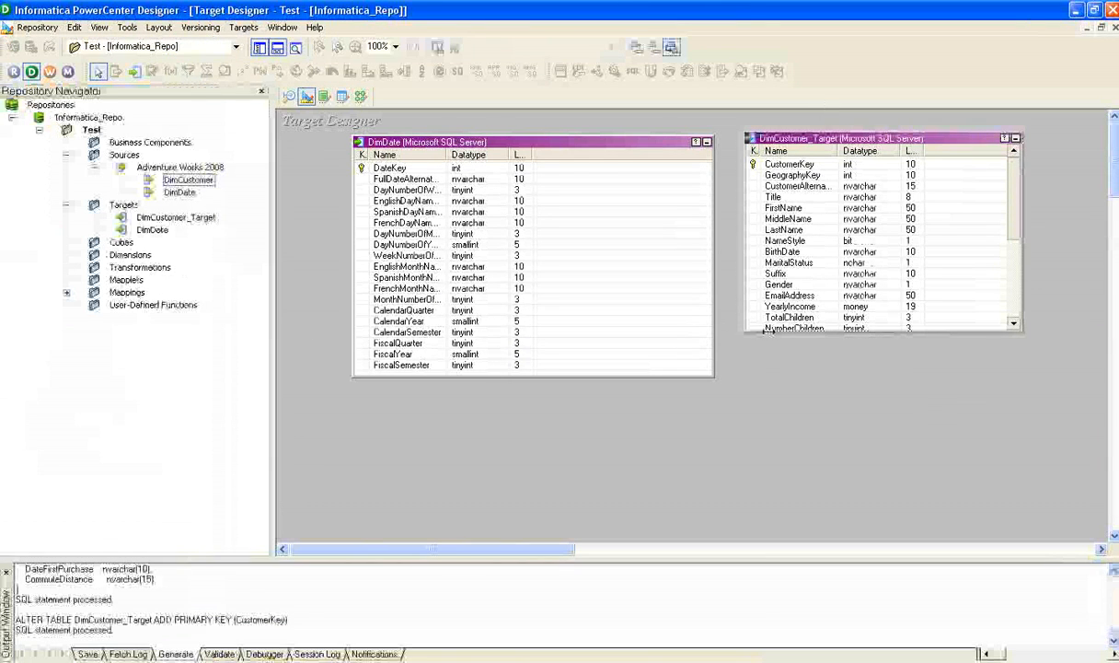
left_click(360, 96)
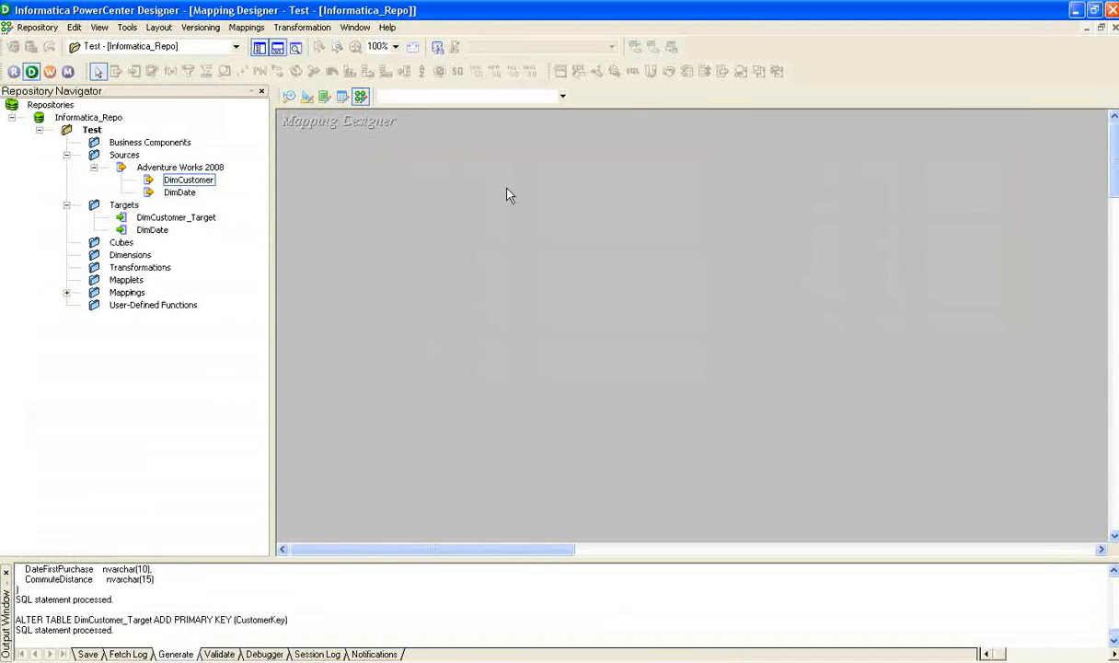
left_click(239, 30)
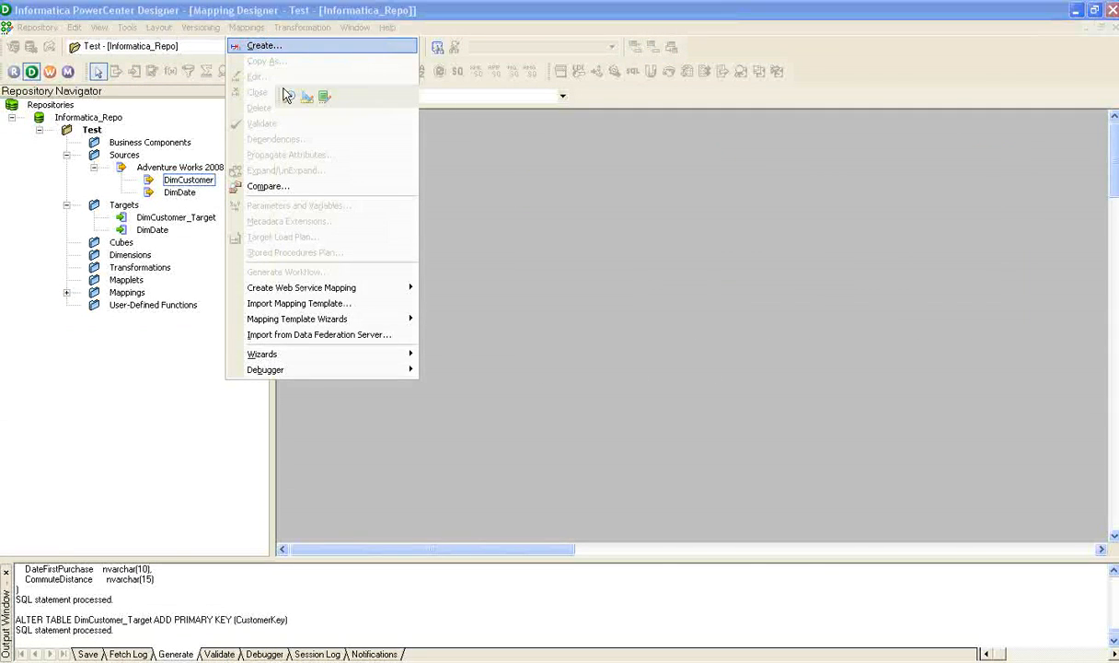
left_click(257, 45)
type("m_dim_cu")
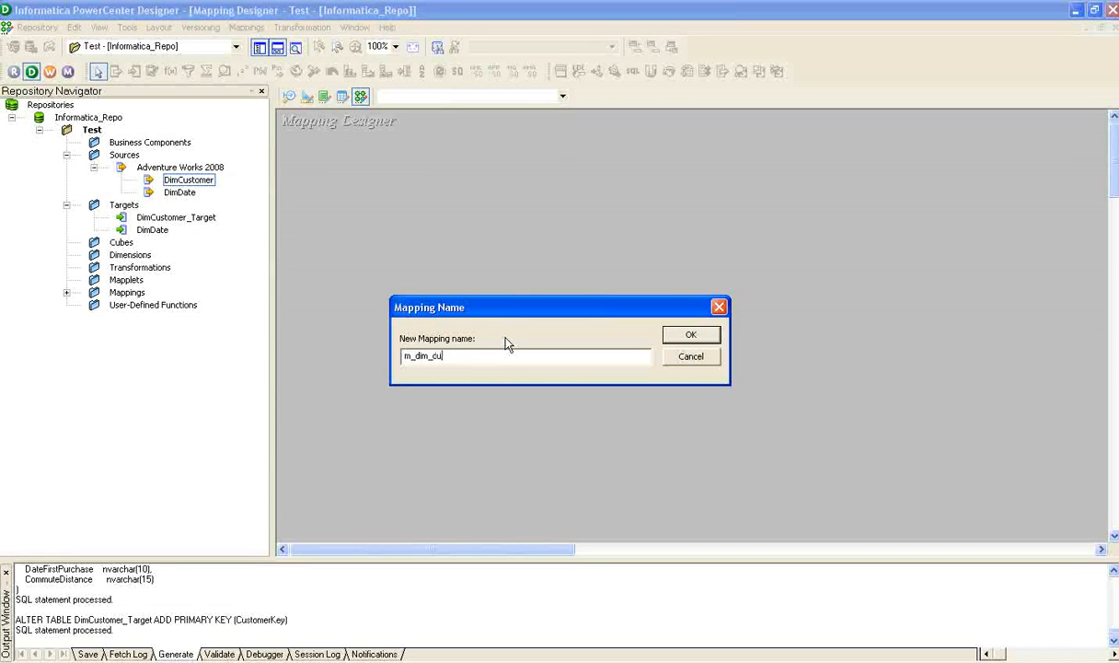
type("stomer")
left_click(686, 334)
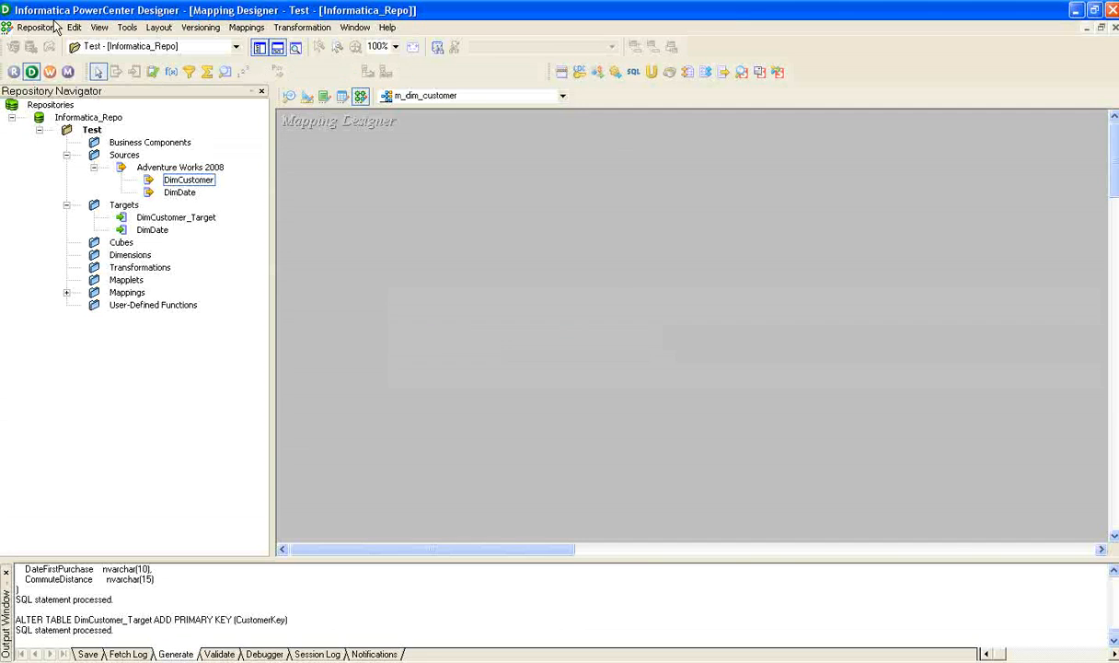
Add the DimCustomer source and the DimCustomer_Target target to the mapping, with the source qualifier placed between them.
left_click(186, 181)
left_click_drag(189, 183, 514, 214)
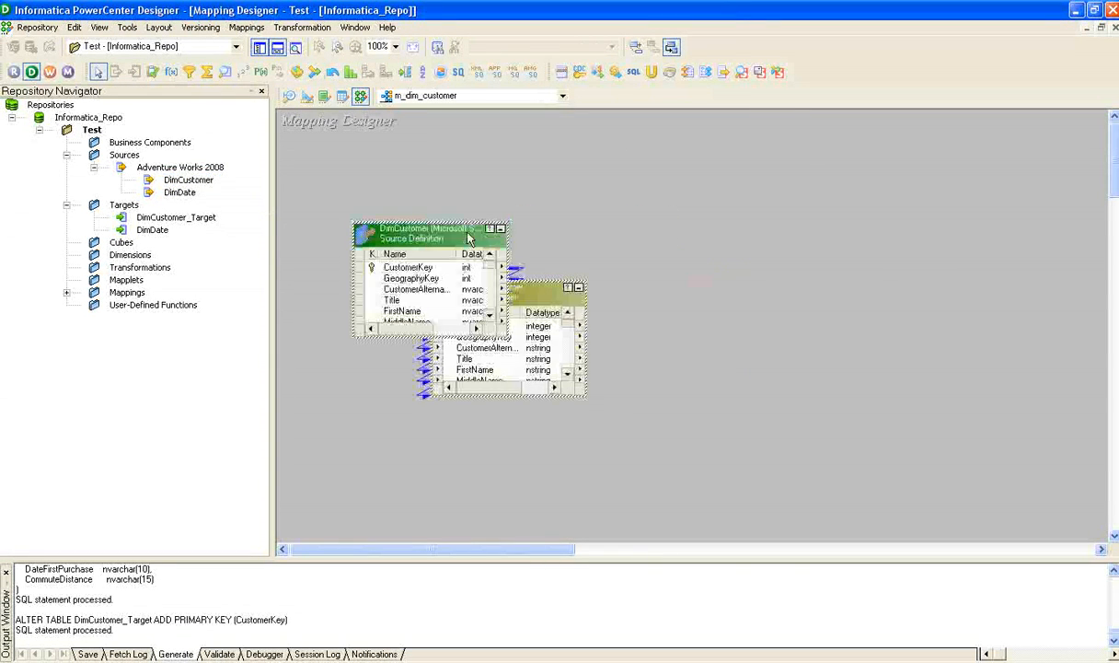
left_click(527, 297)
left_click_drag(444, 298, 587, 243)
left_click(557, 183)
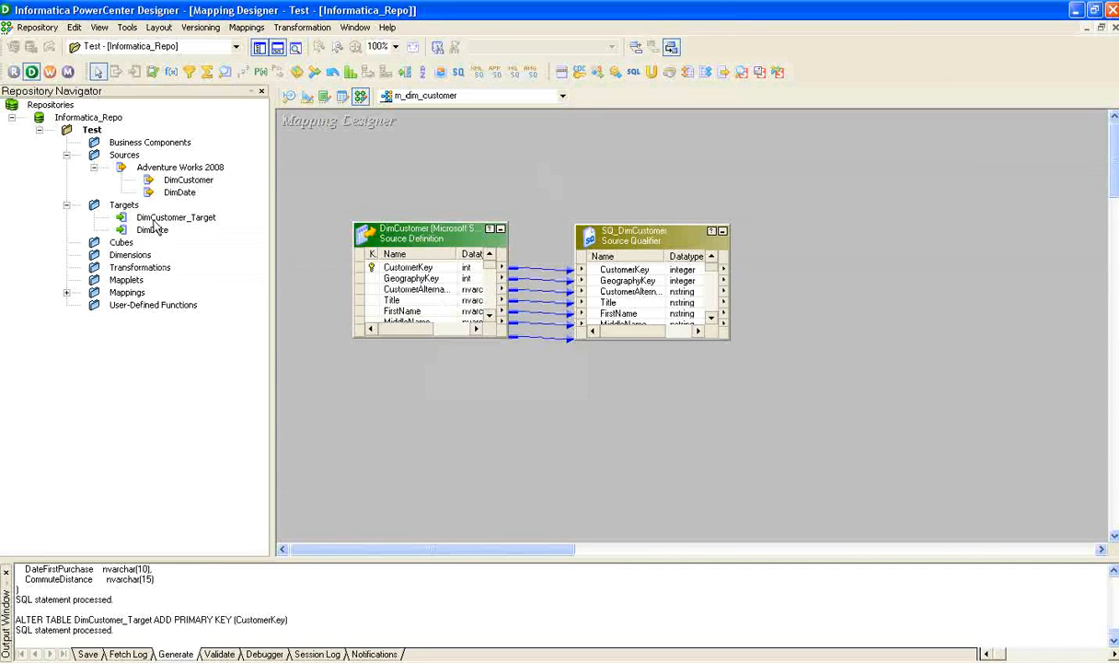
left_click(147, 220)
left_click_drag(139, 223, 925, 269)
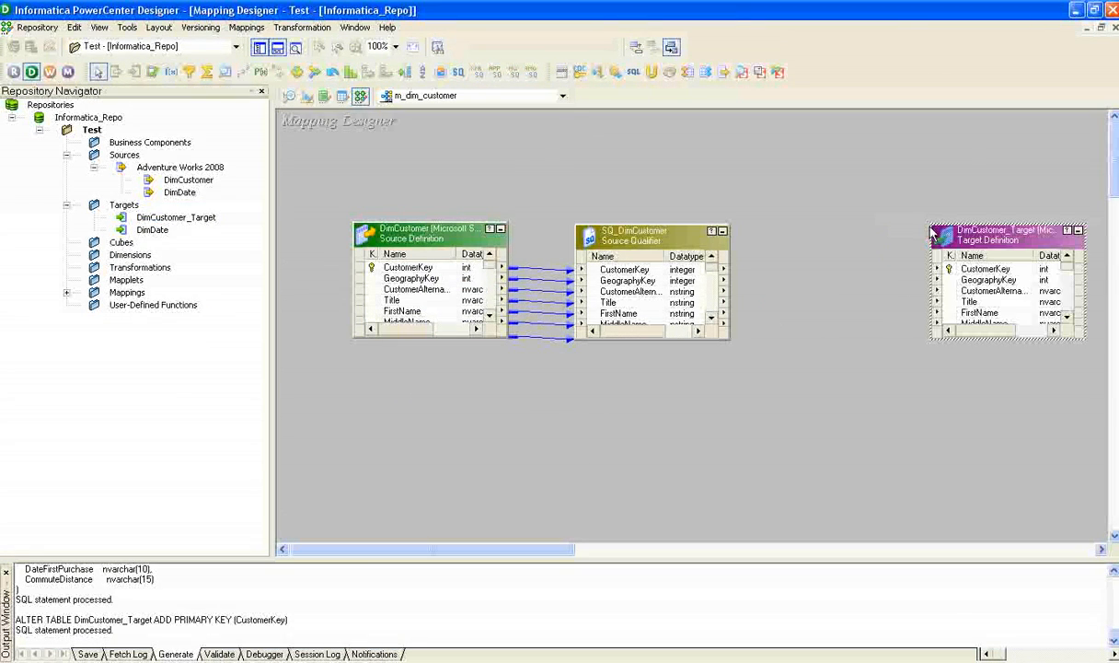
Link all ports of the SQ_DimCustomer source qualifier to the matching columns of DimCustomer_Target.
left_click(626, 269)
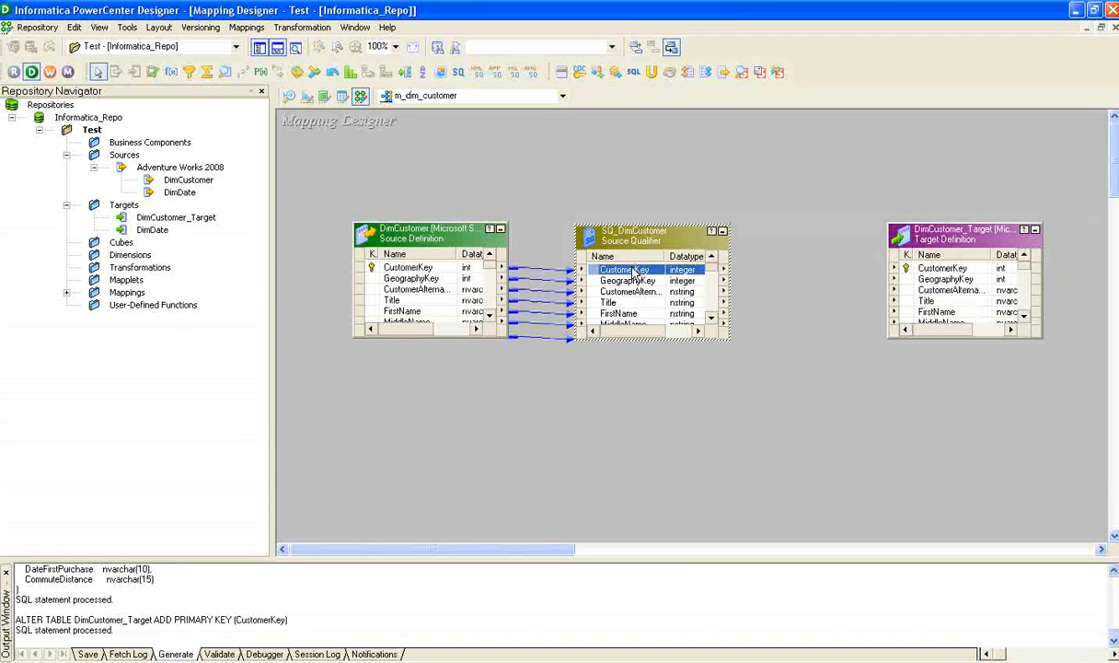
left_click_drag(711, 263, 732, 299)
left_click_drag(727, 318, 724, 263)
left_click(654, 312, "shift")
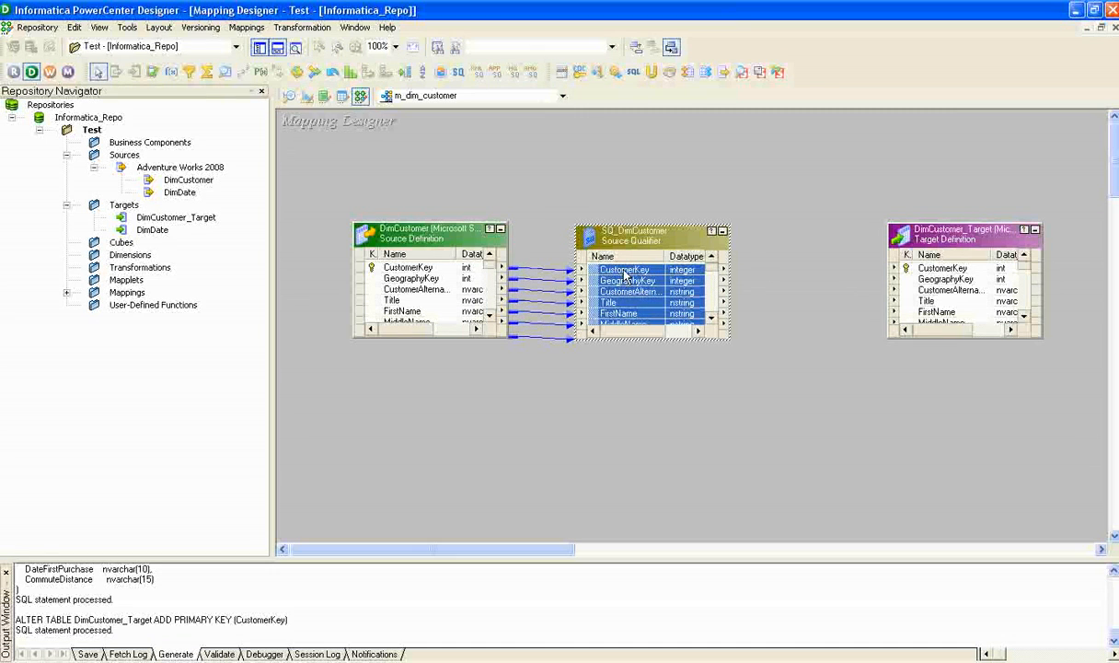
left_click_drag(592, 258, 928, 268)
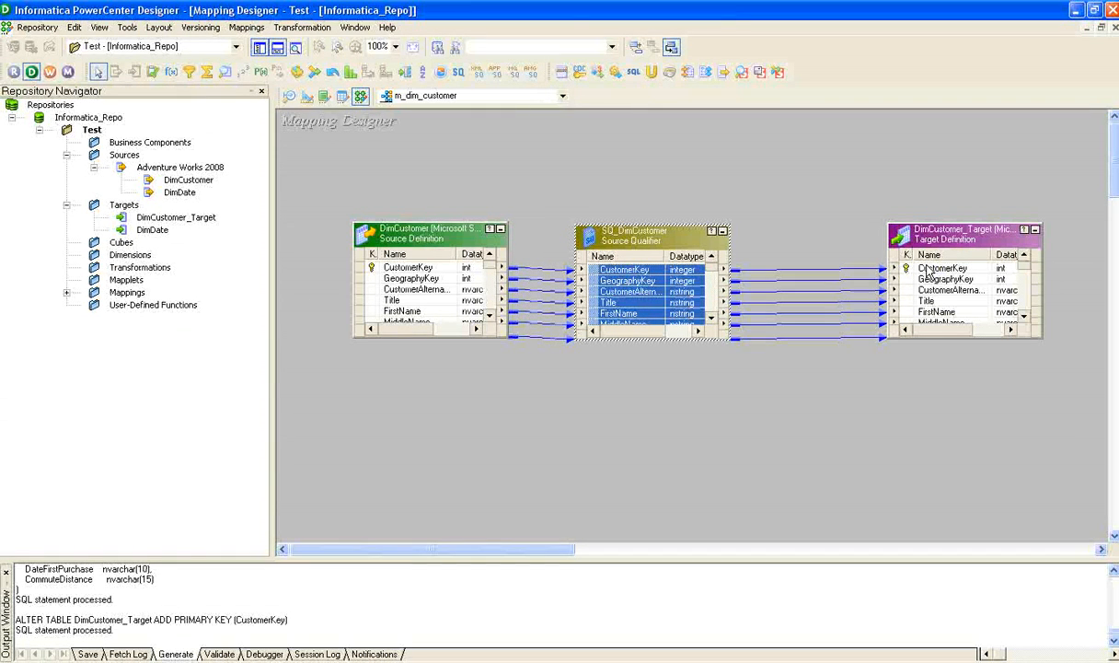
left_click(865, 209)
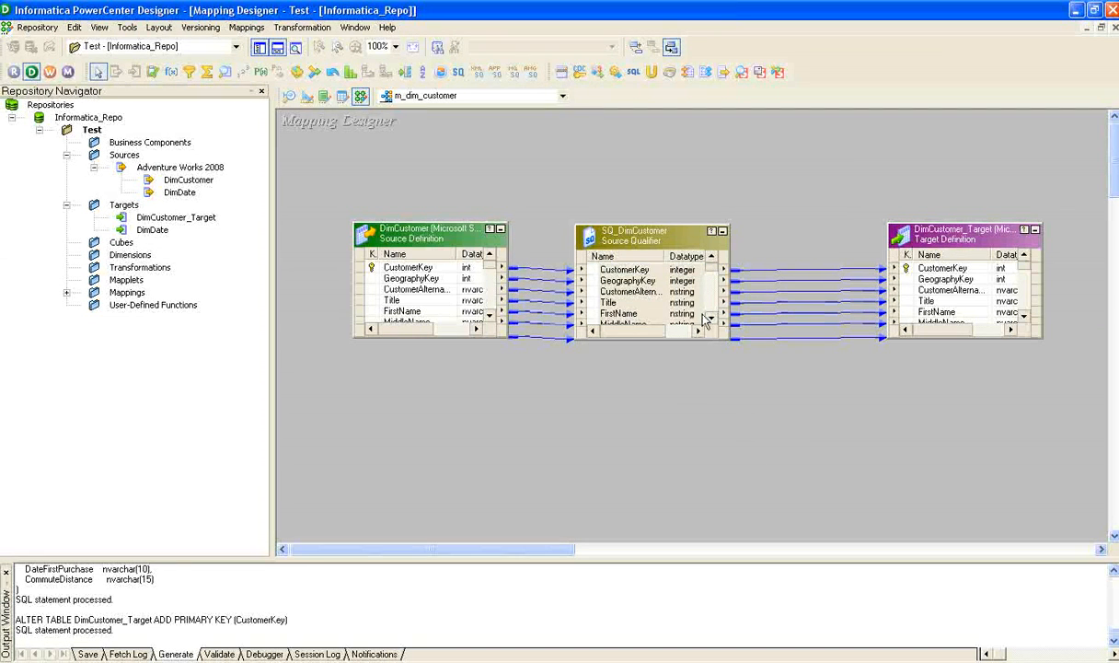
Arrange all objects in the m_dim_customer mapping and save it to the repository.
right_click(601, 153)
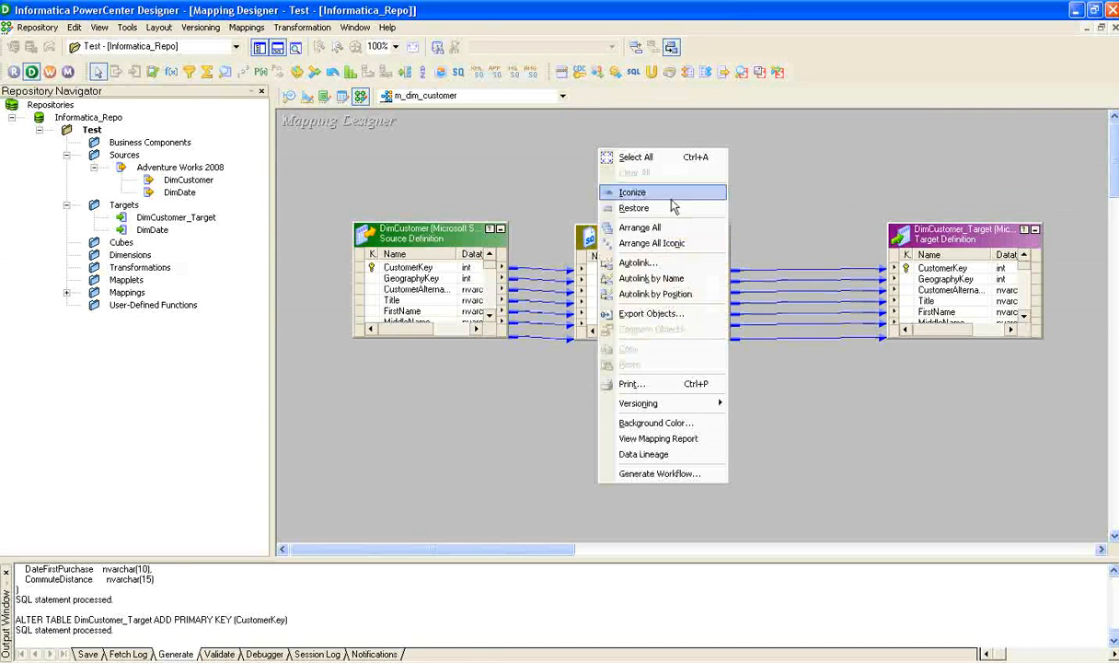
left_click(637, 223)
key("ctrl+s")
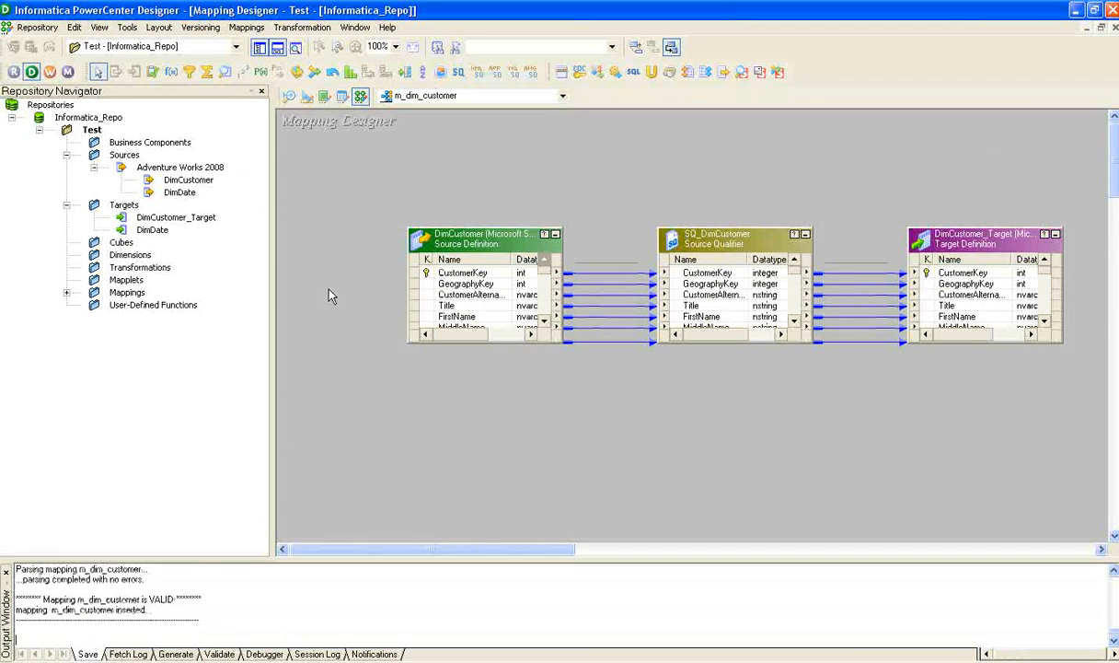
Switch to PowerCenter Workflow Manager in a maximized window and expand the Sessions and Workflows folders under Test.
left_click(49, 71)
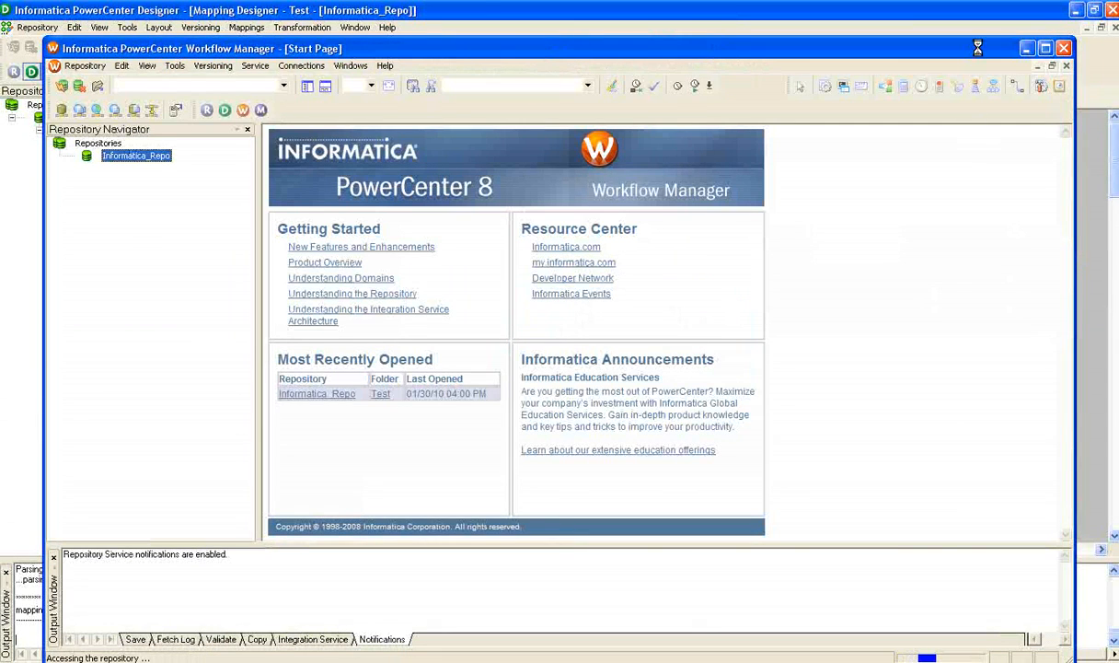
double_click(341, 44)
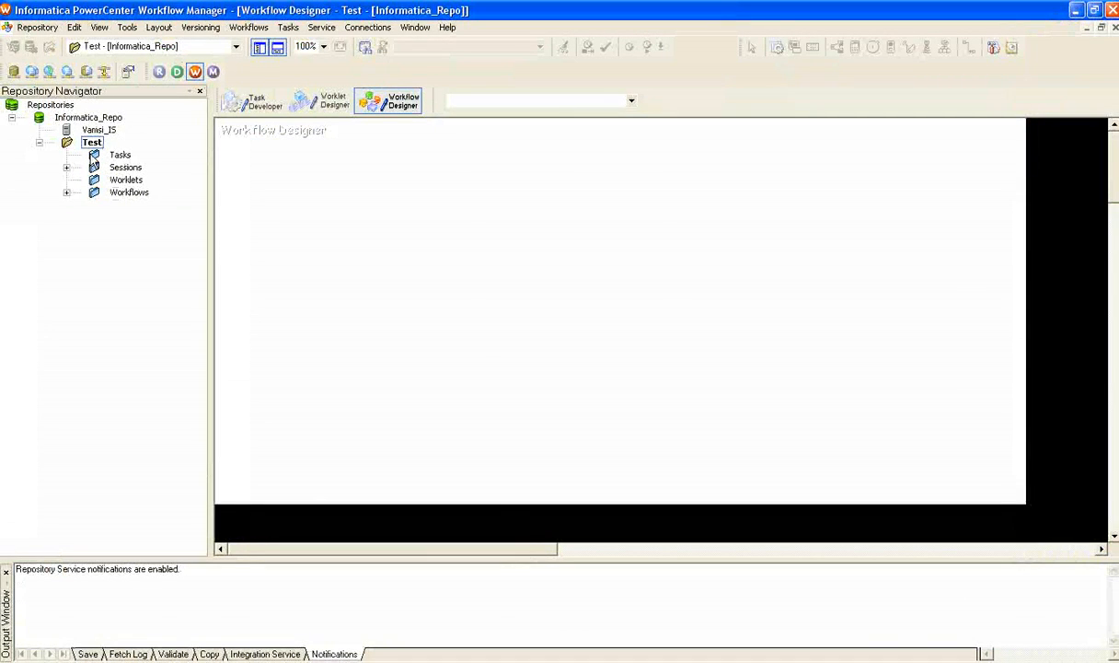
left_click(66, 166)
left_click(66, 191)
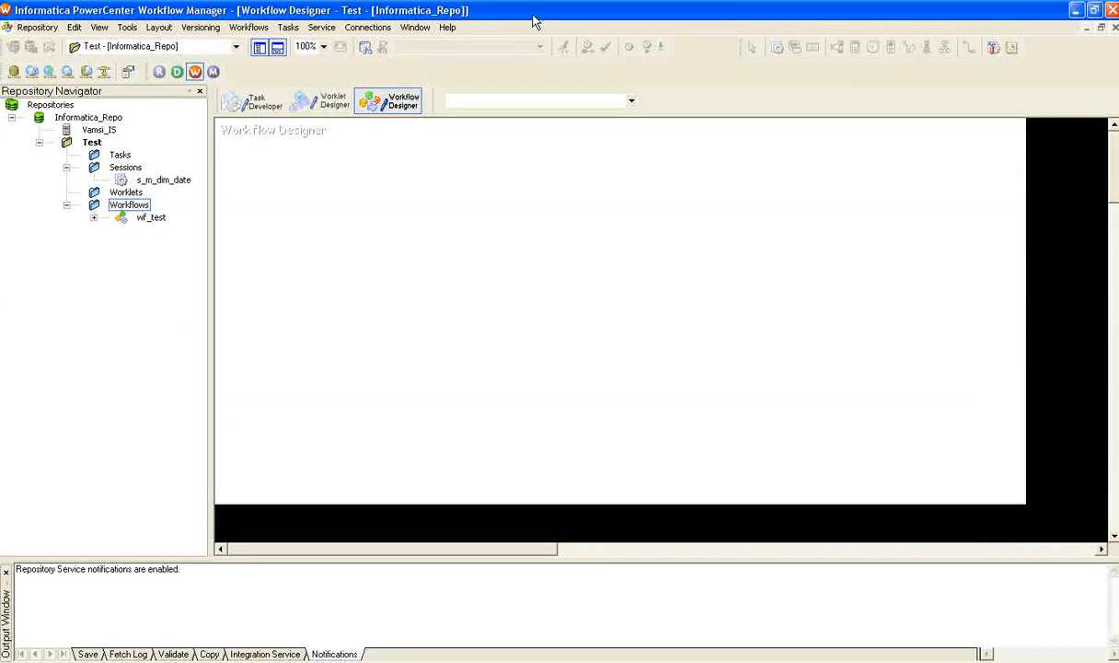
Create a session task for the m_dim_customer mapping in the Task Developer, placed below and clear of s_m_dim_date.
left_click(249, 105)
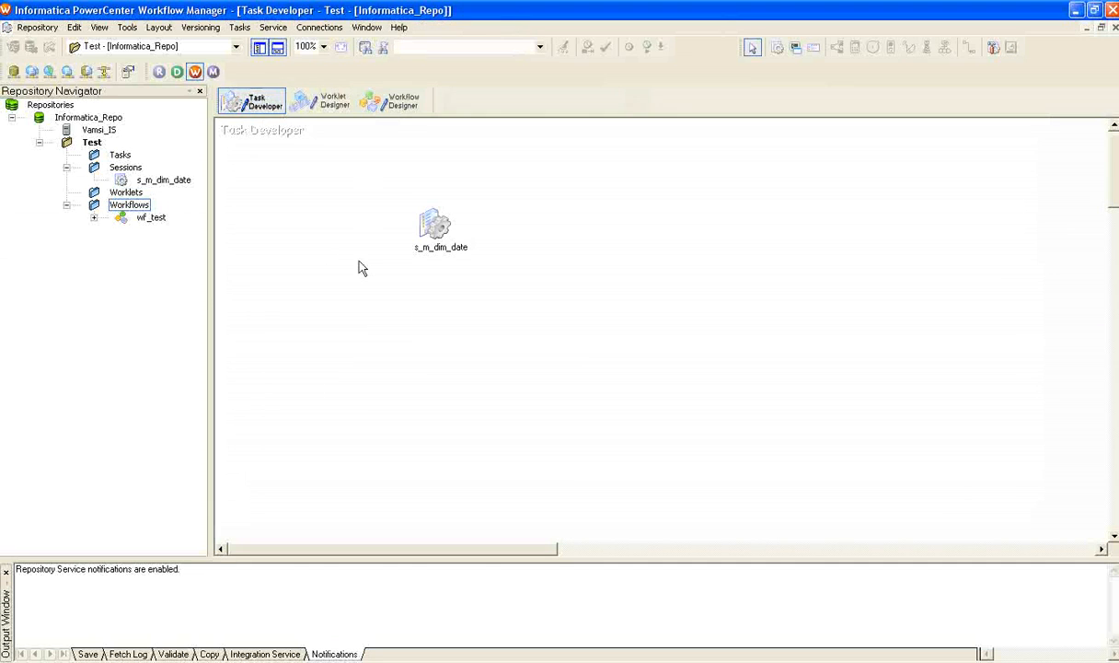
left_click(240, 30)
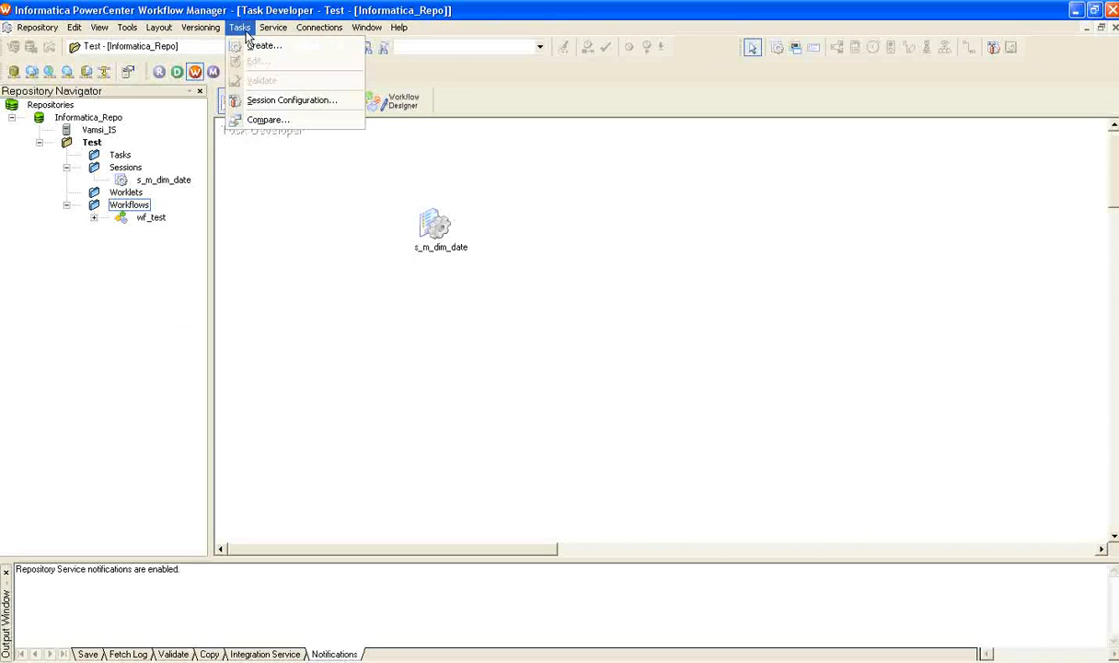
left_click(462, 161)
left_click(778, 48)
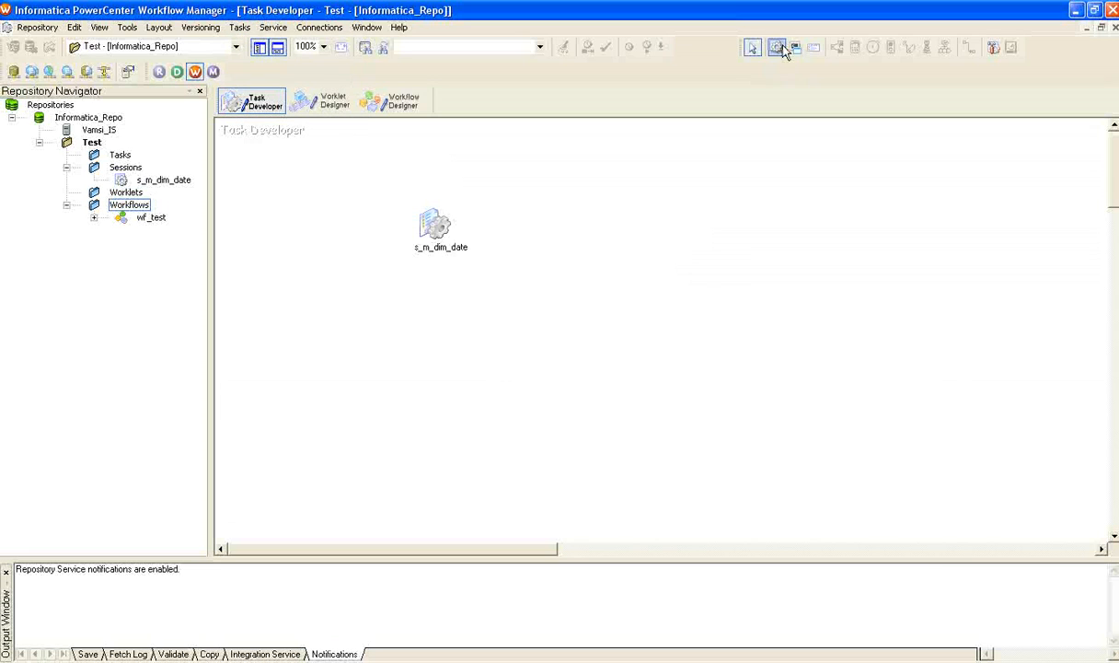
left_click(778, 49)
left_click(726, 349)
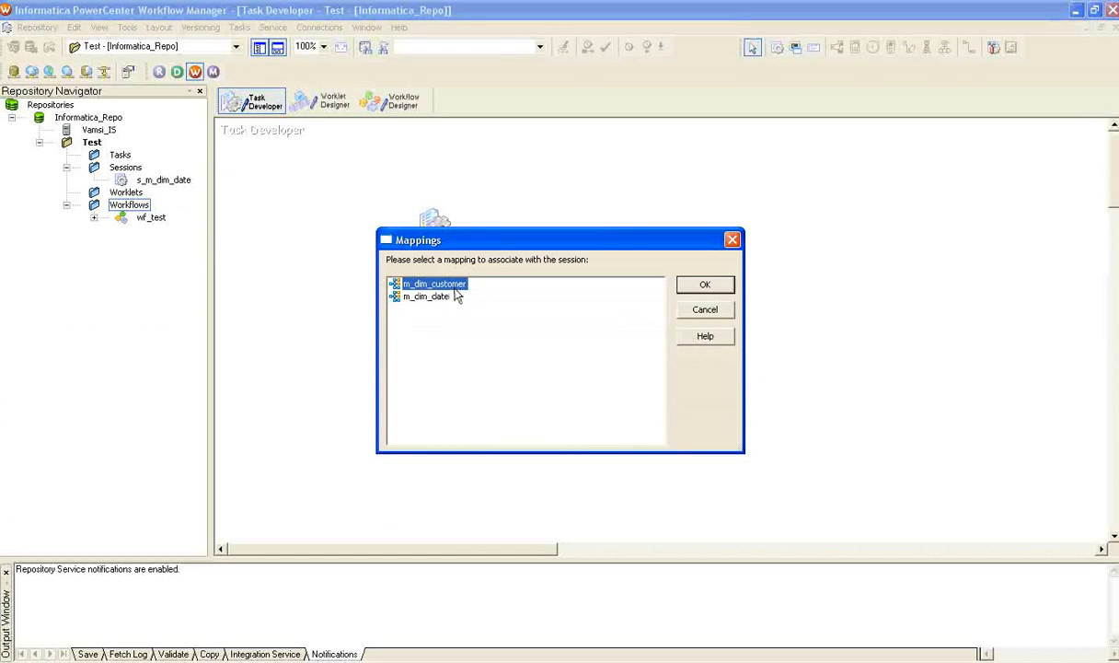
left_click(705, 285)
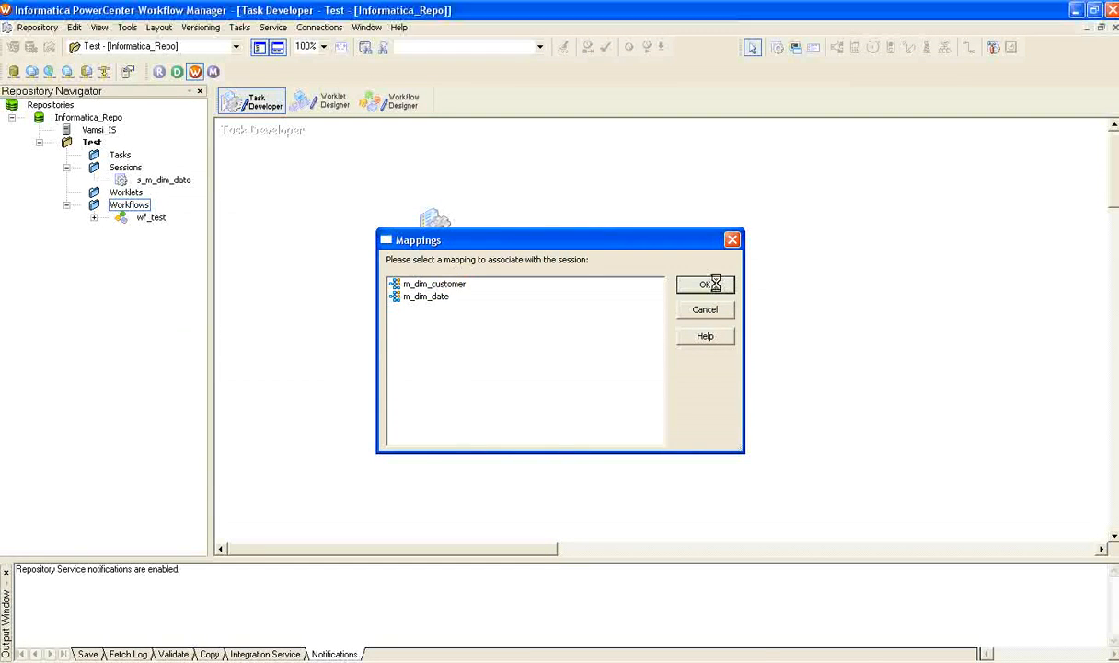
left_click(755, 369)
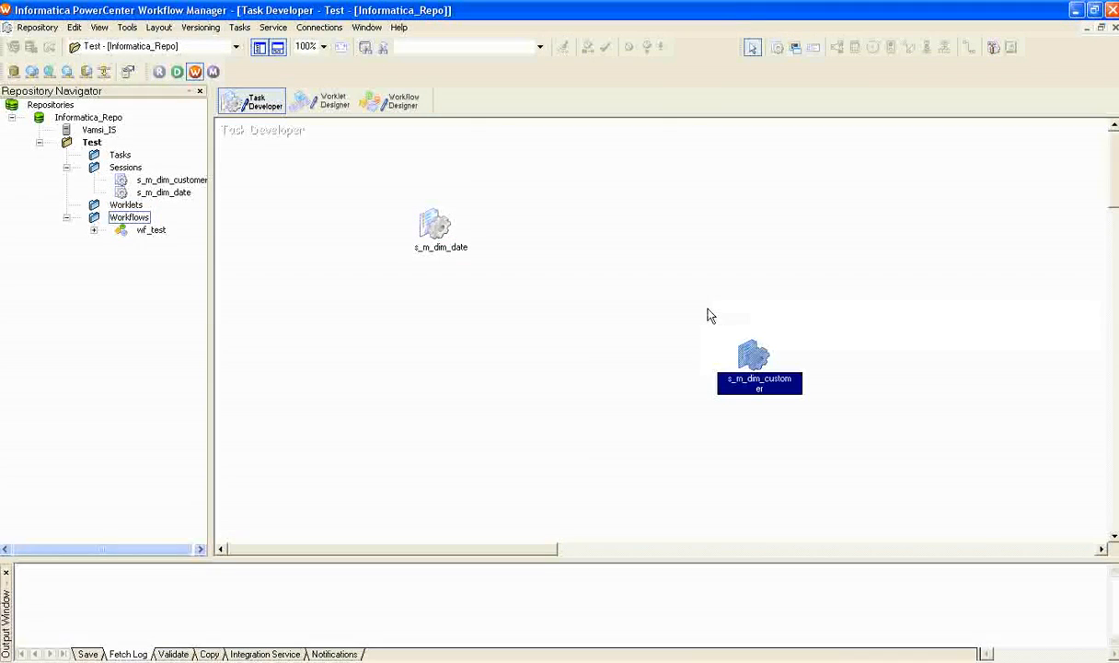
Set the DimCustomer_Target relational connection of the s_m_dim_customer session to Infa_Target.
double_click(757, 357)
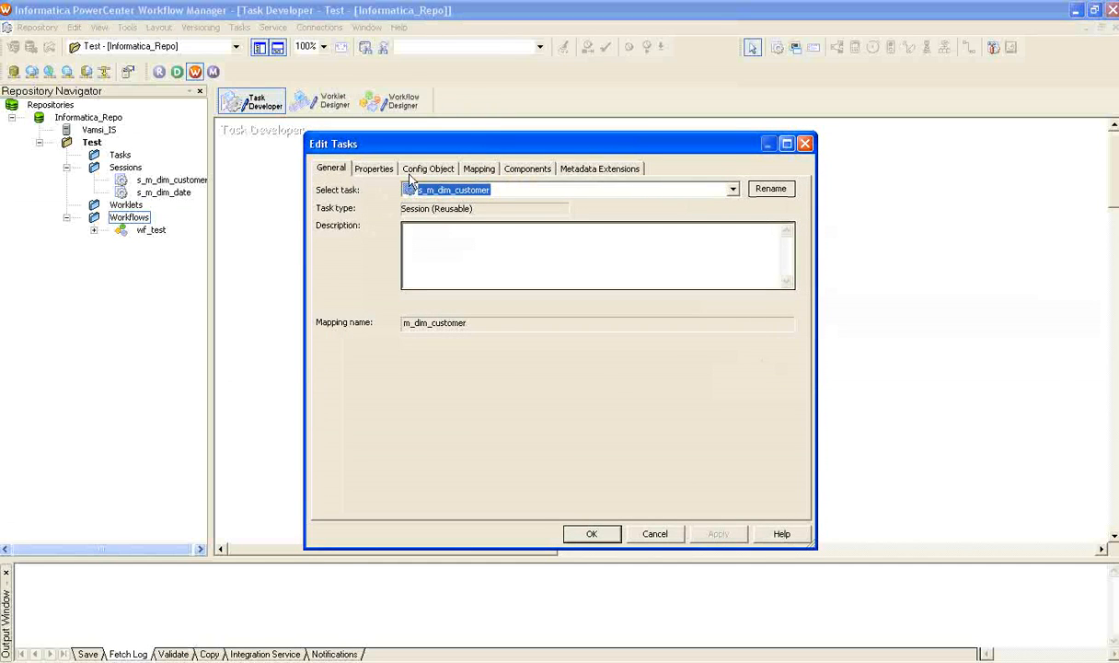
left_click(469, 168)
left_click(368, 240)
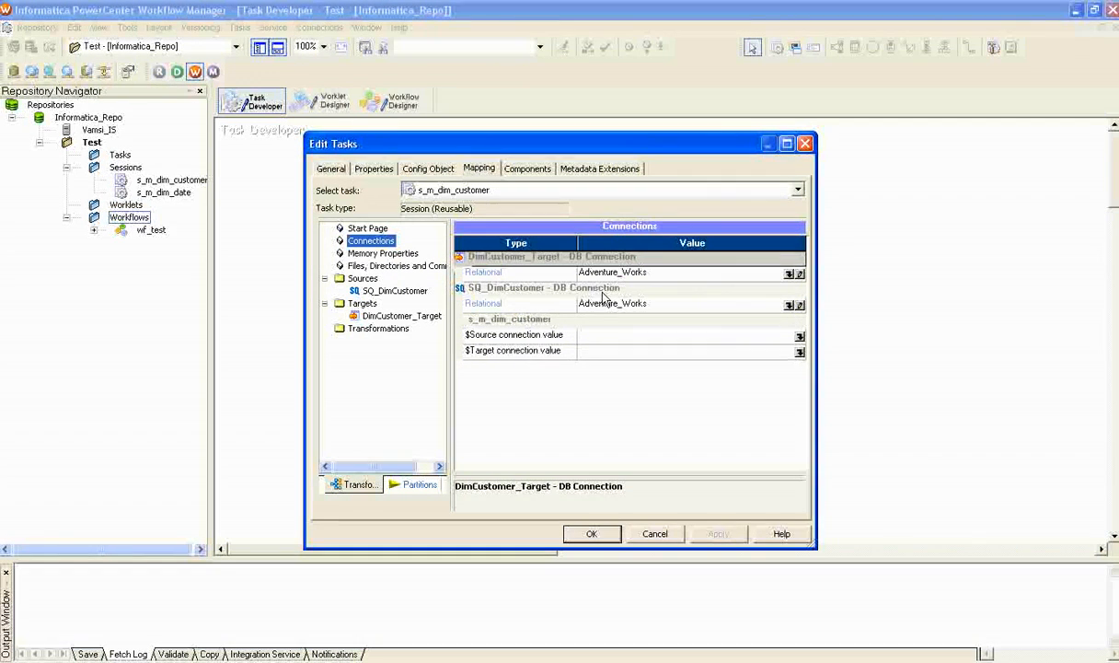
left_click(789, 273)
left_click(518, 390)
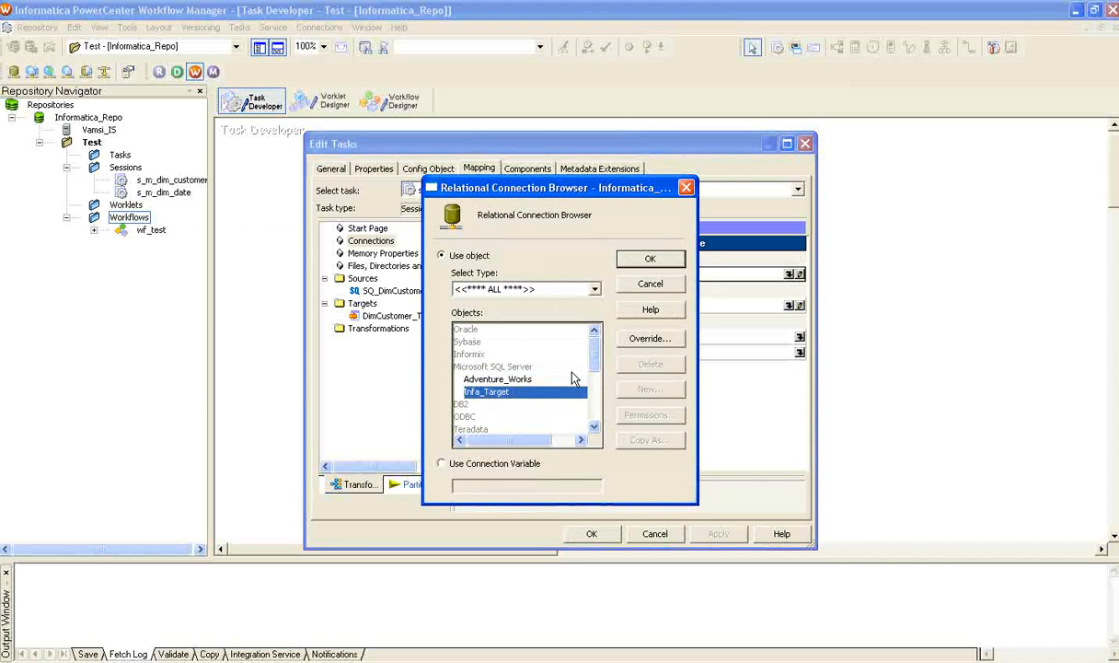
left_click(647, 259)
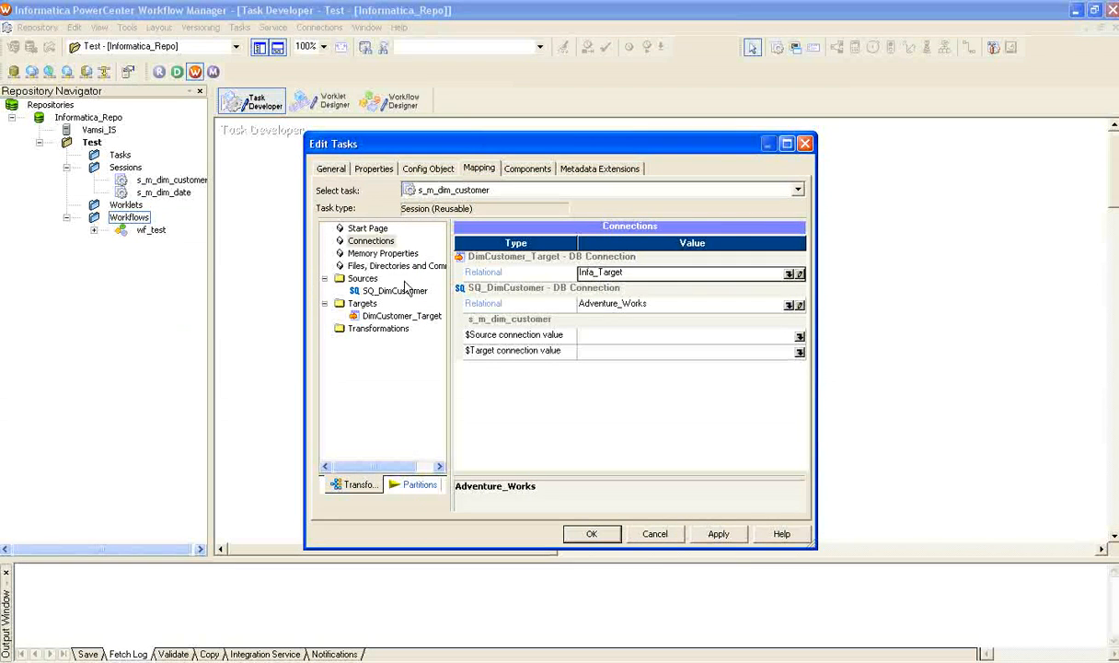
Enable the Truncate target table option for DimCustomer_Target, apply the session changes and save to the repository.
left_click(375, 291)
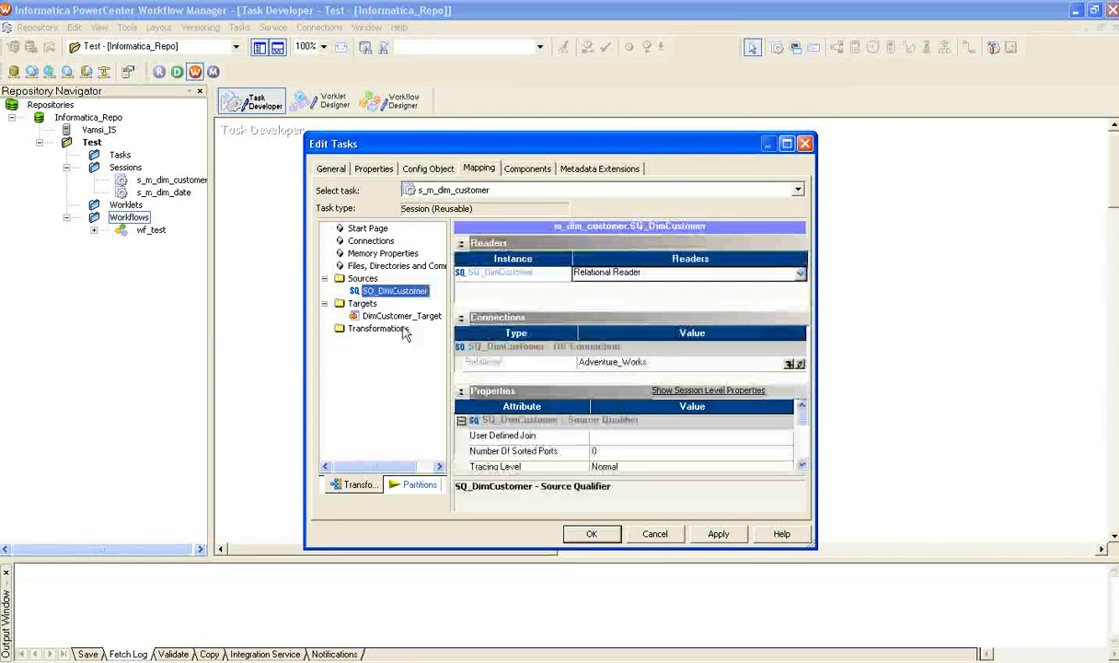
left_click(397, 317)
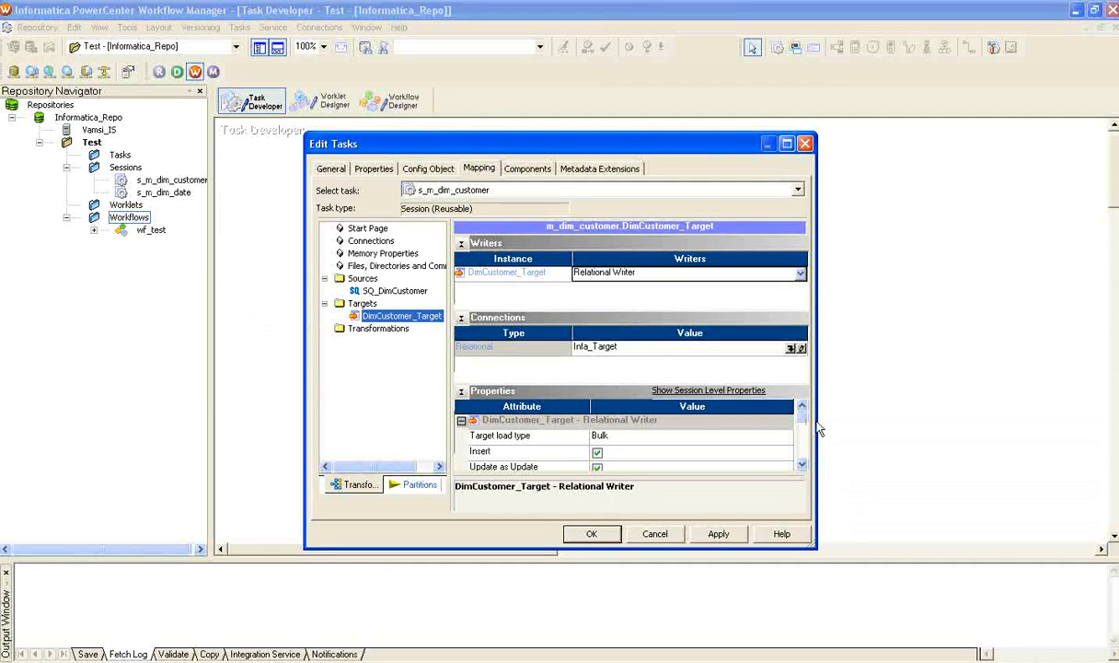
left_click_drag(802, 417, 801, 442)
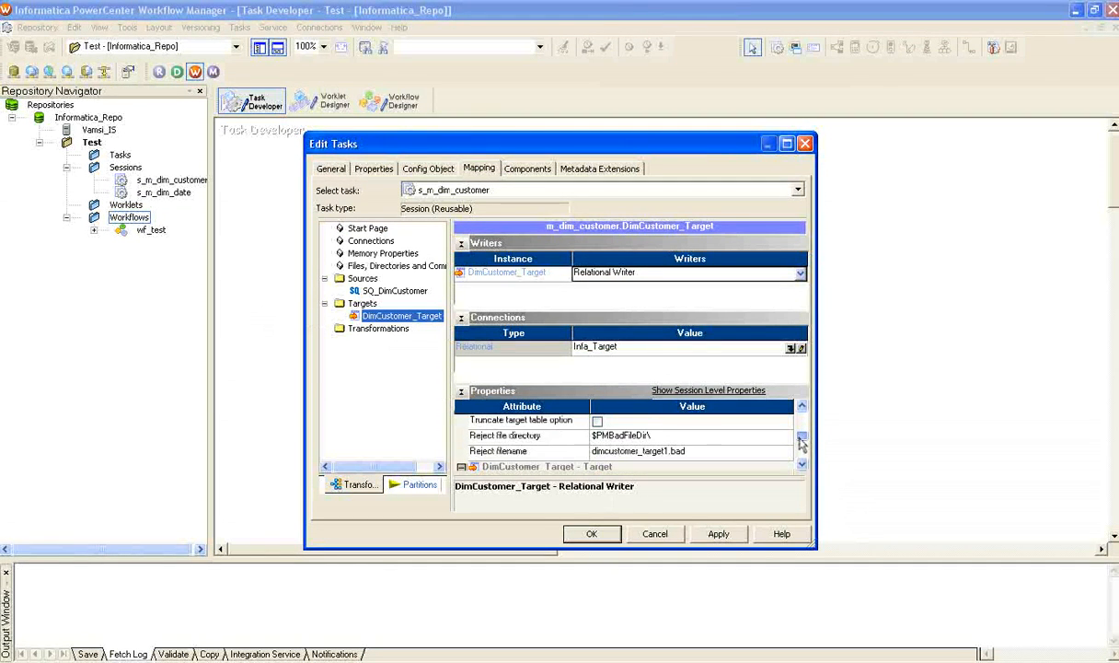
left_click(597, 422)
left_click(718, 534)
left_click(599, 534)
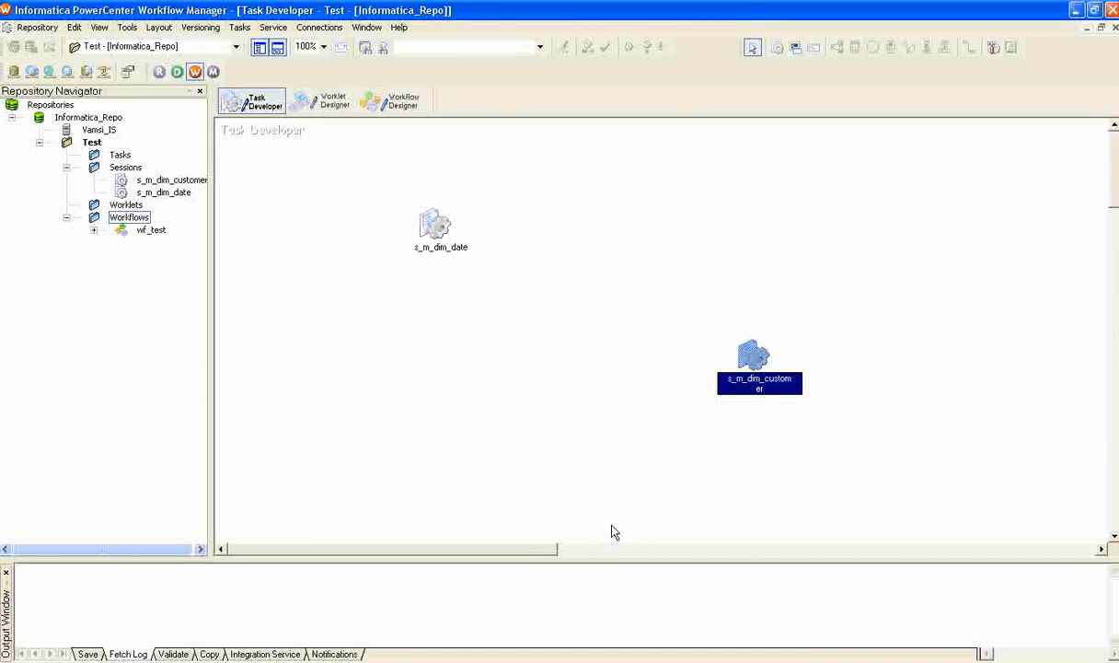
left_click(781, 326)
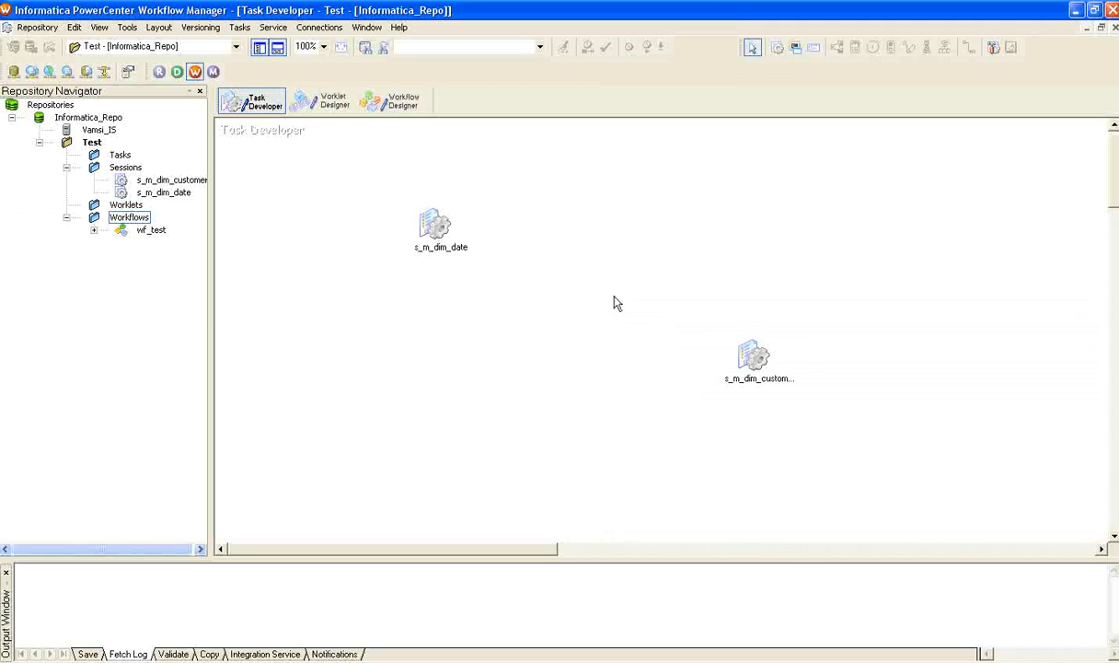
key("ctrl+s")
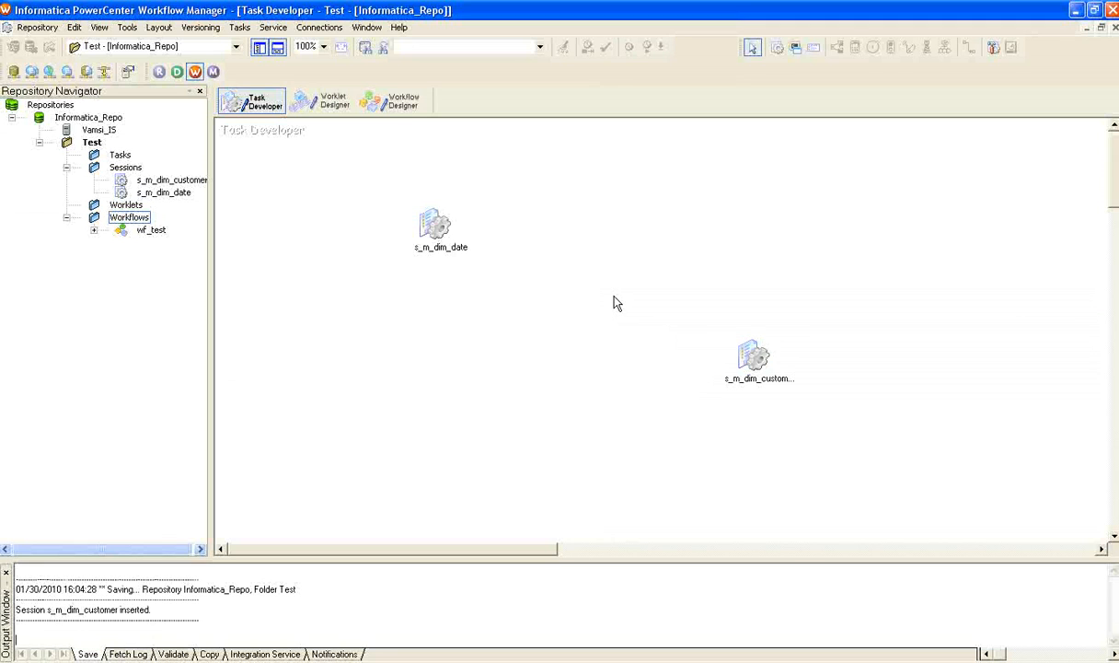
Review the relational connections, including the subtypes offered for a new one and the definition of Adventure_Works, without changing anything.
left_click(308, 30)
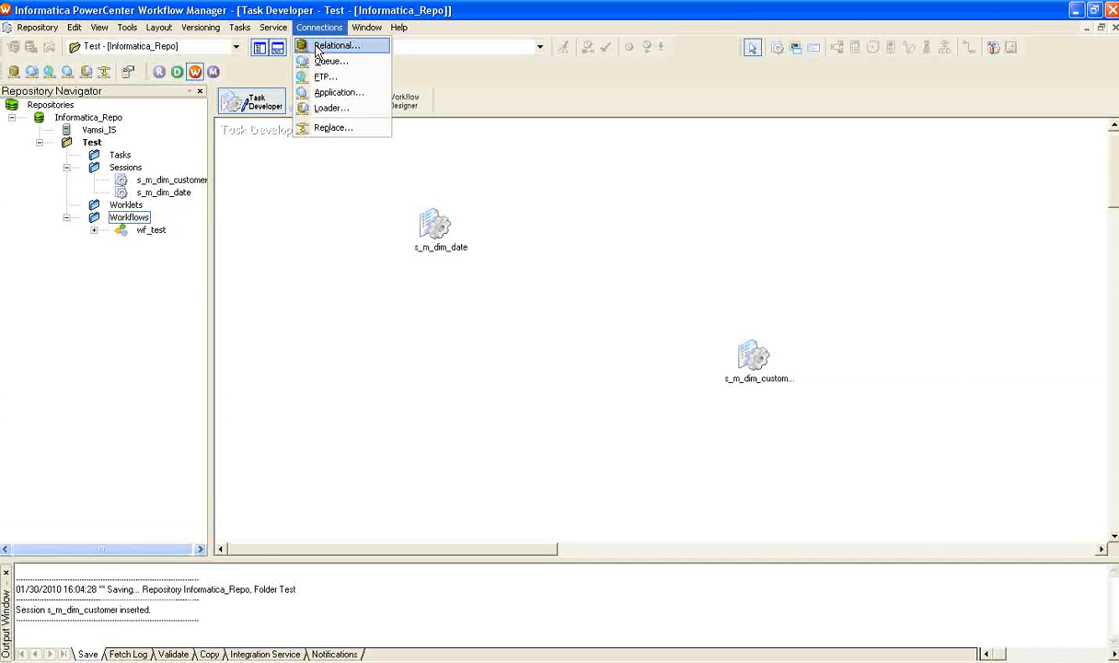
left_click(319, 46)
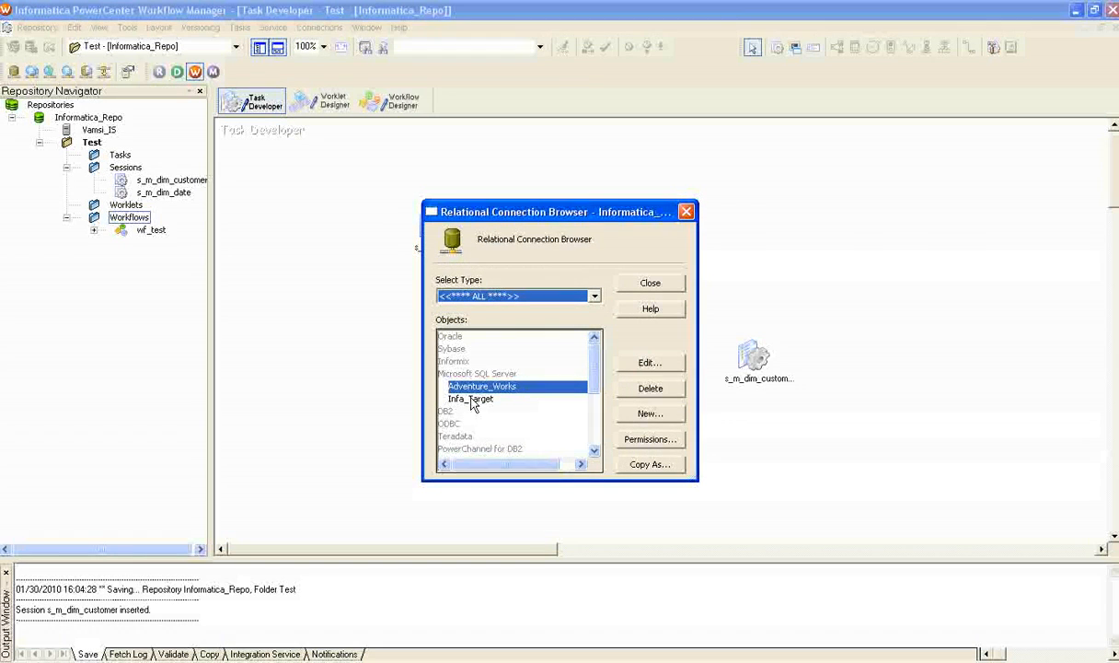
left_click(669, 420)
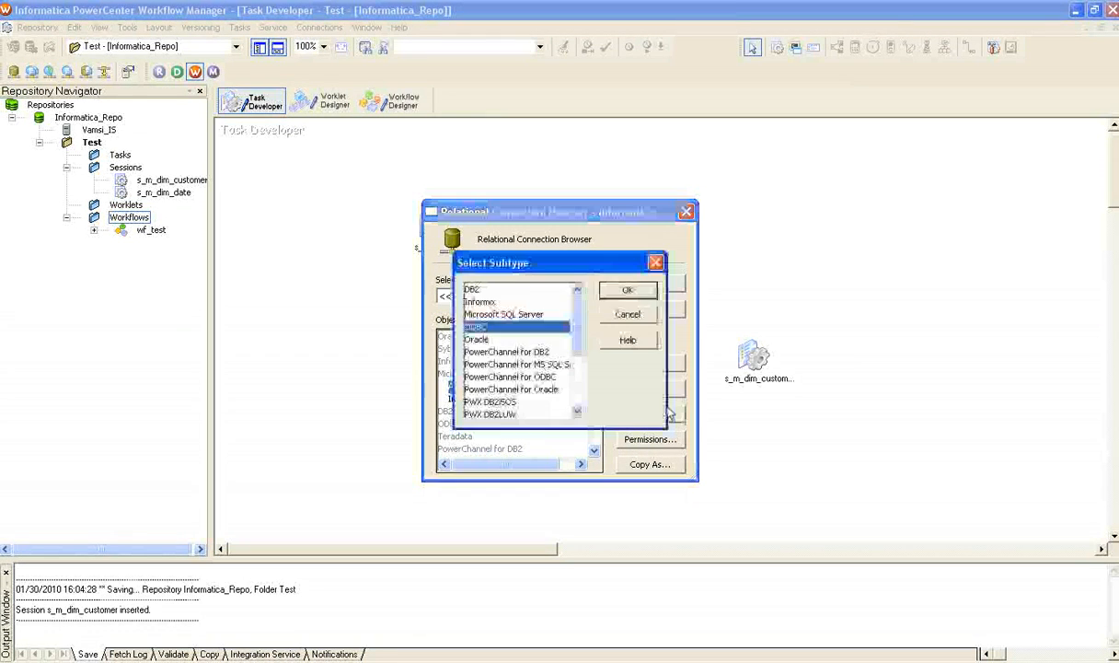
left_click(633, 314)
double_click(488, 386)
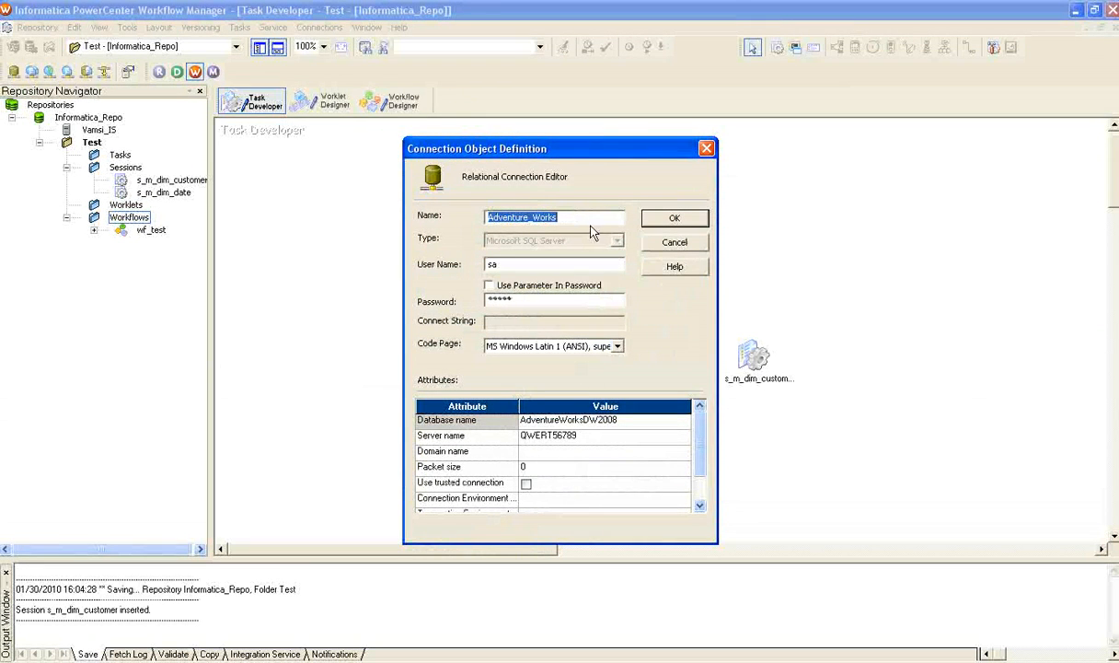
left_click(658, 244)
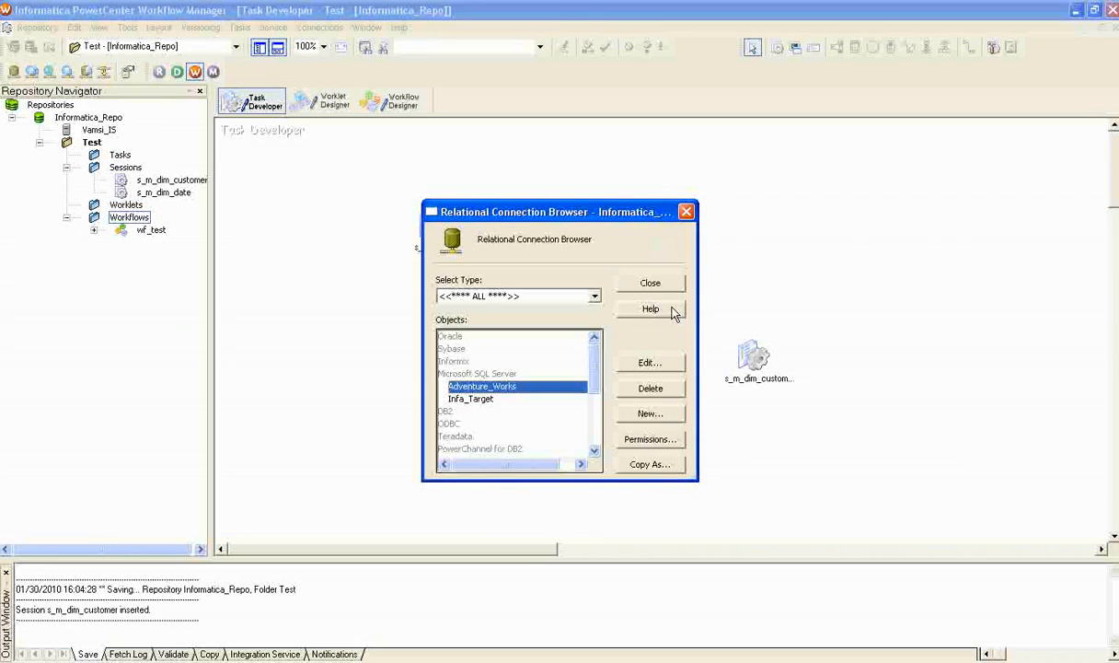
left_click(633, 280)
Open the wf_test workflow in the Workflow Designer.
left_click(756, 359)
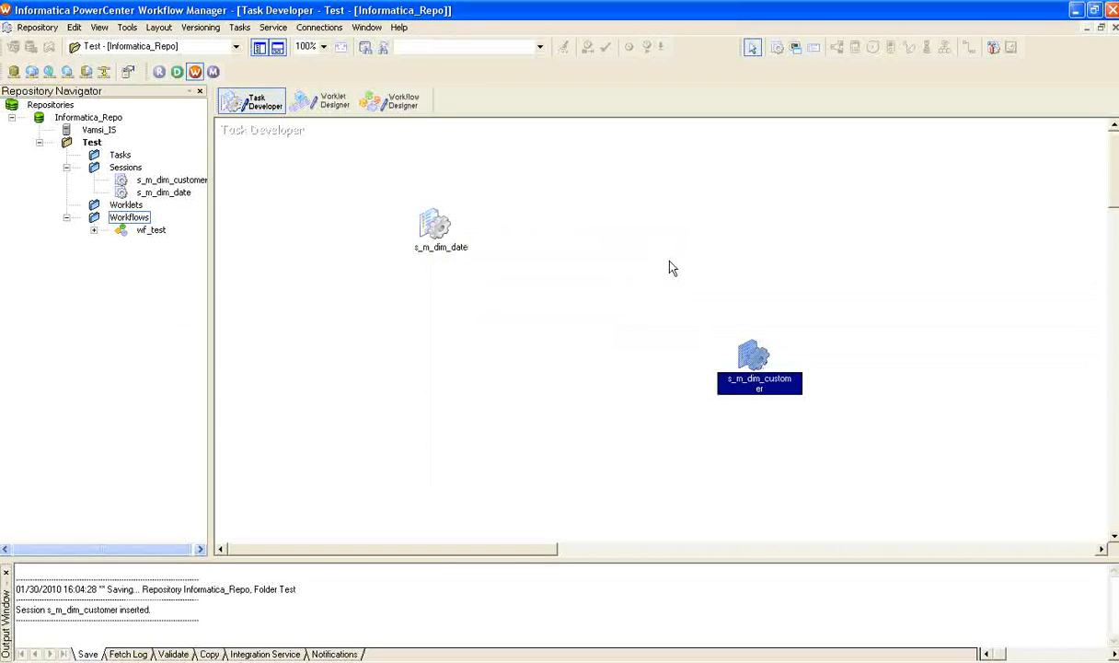
left_click(409, 109)
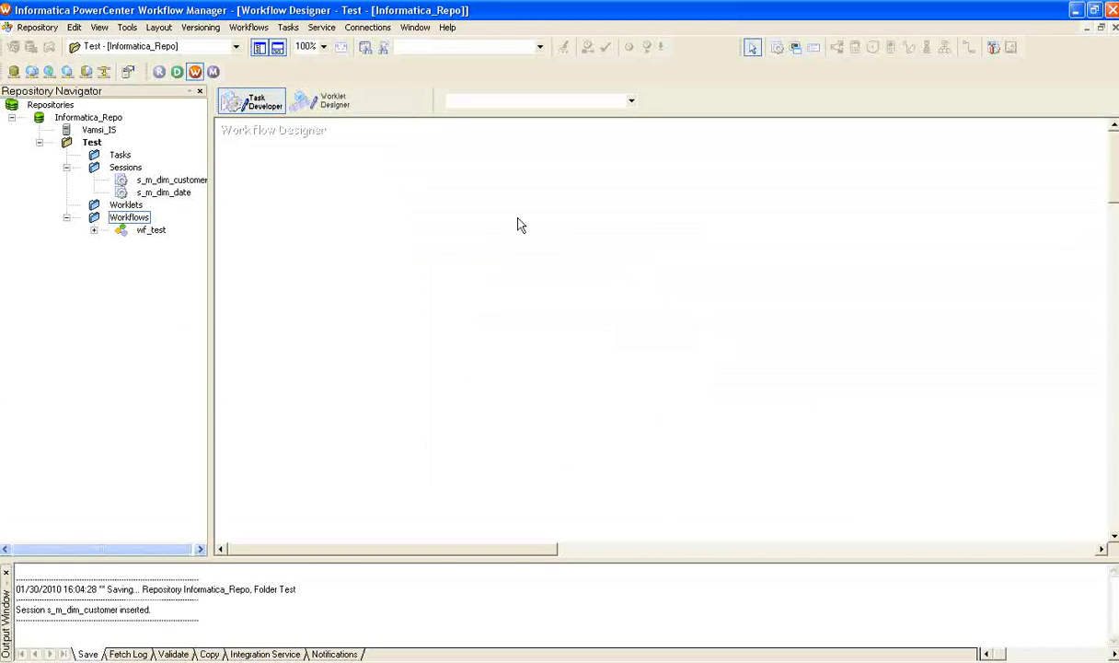
left_click(631, 102)
left_click(796, 206)
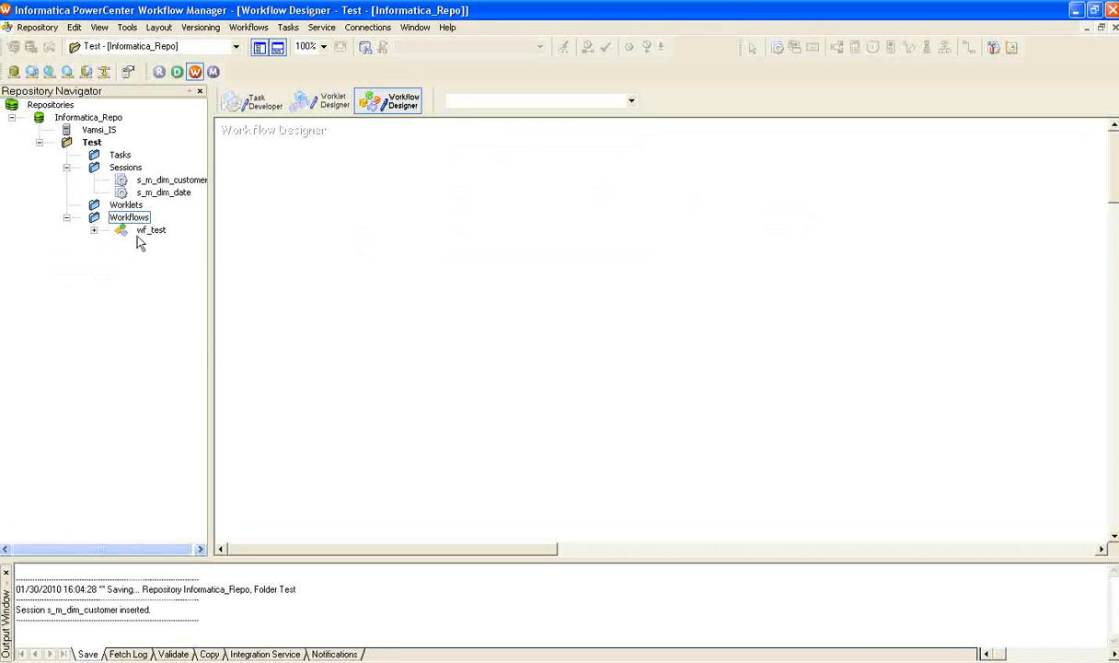
right_click(121, 237)
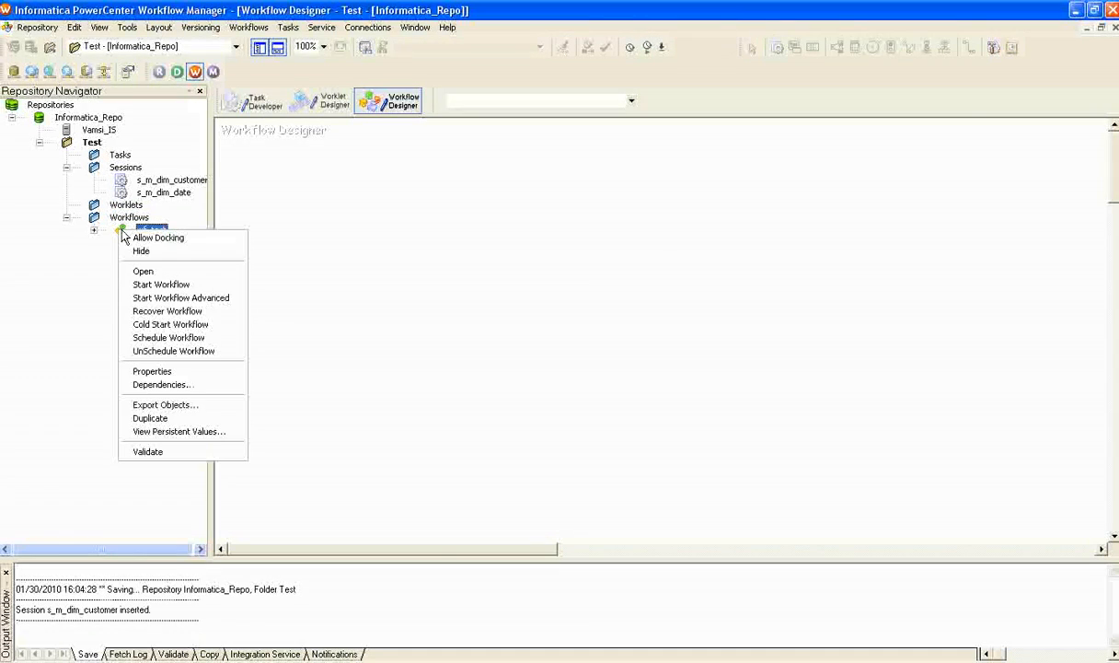
left_click(145, 270)
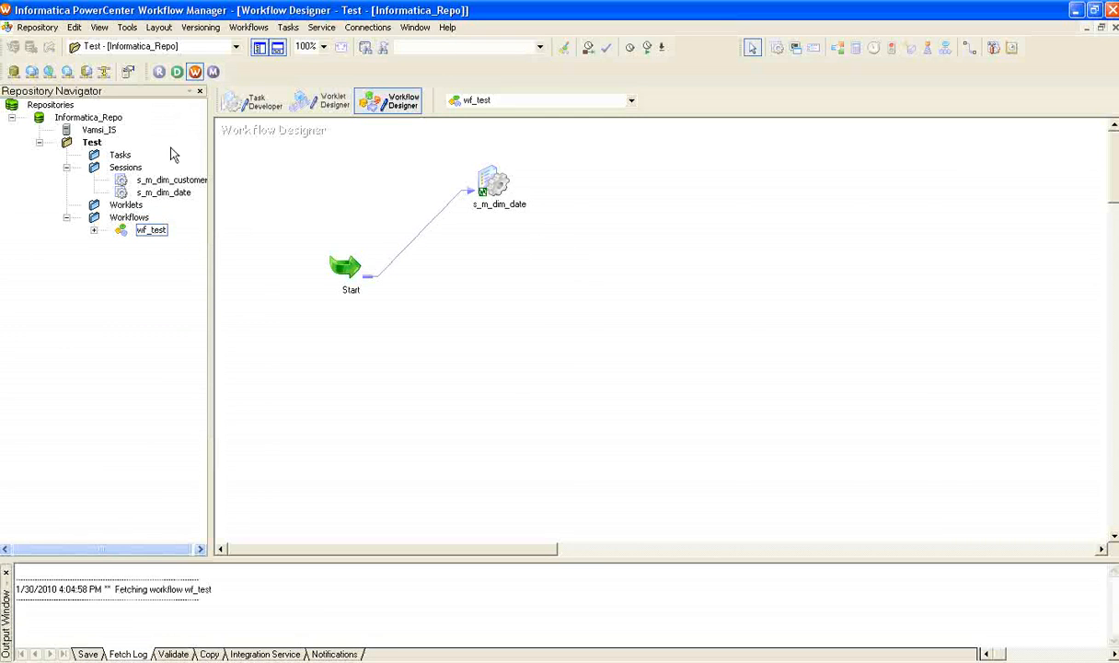
Add the s_m_dim_customer session to wf_test below s_m_dim_date, link it from the Start task and save the workflow.
left_click_drag(129, 186, 552, 313)
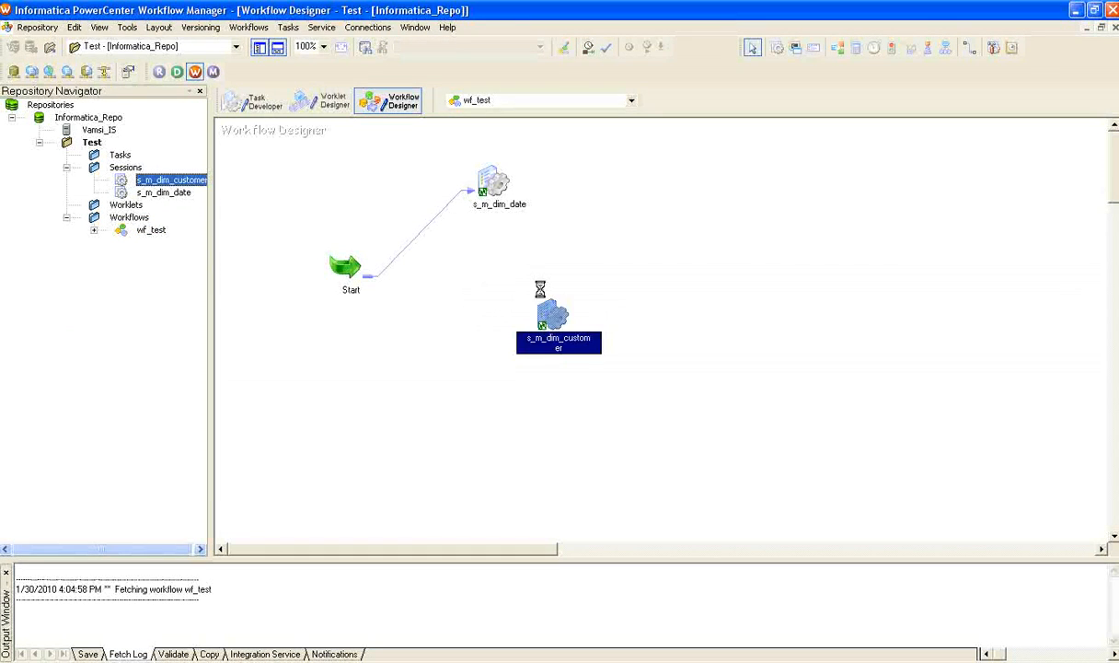
left_click(971, 50)
left_click_drag(373, 282, 552, 316)
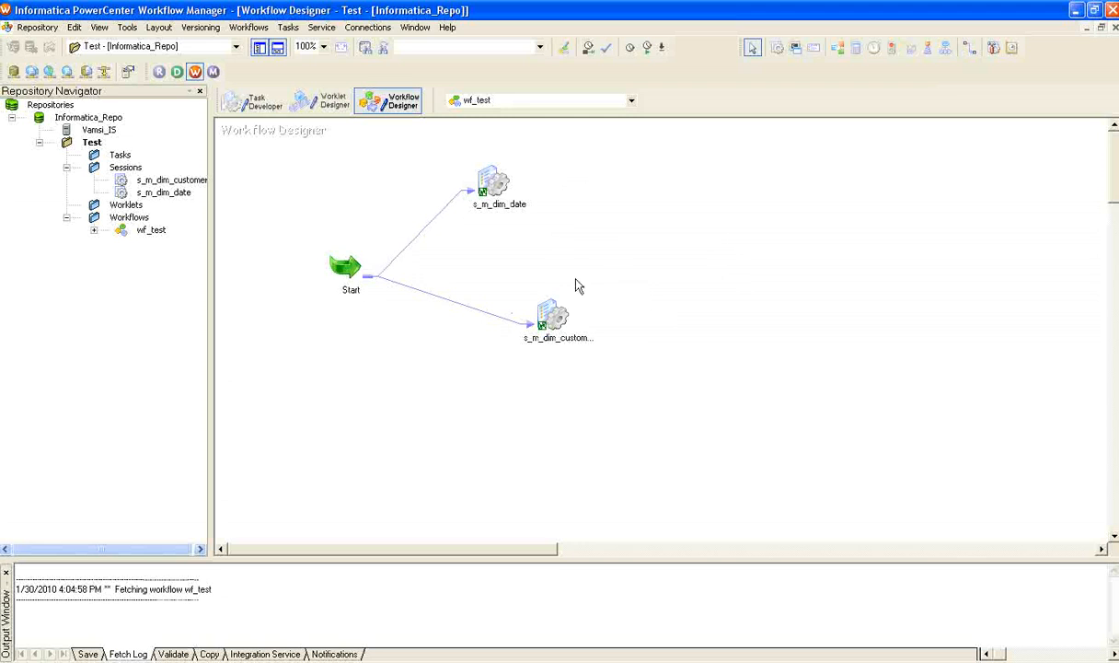
key("ctrl+s")
left_click(498, 190)
left_click_drag(553, 317, 551, 314)
left_click(783, 320)
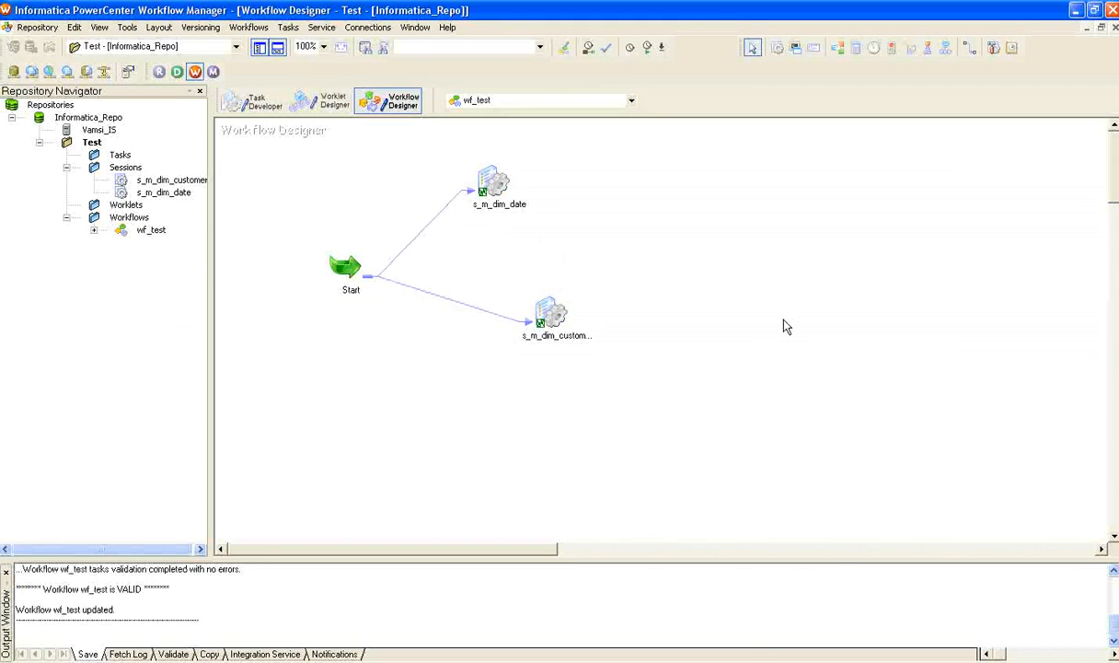
left_click(238, 32)
left_click(648, 177)
left_click(171, 180)
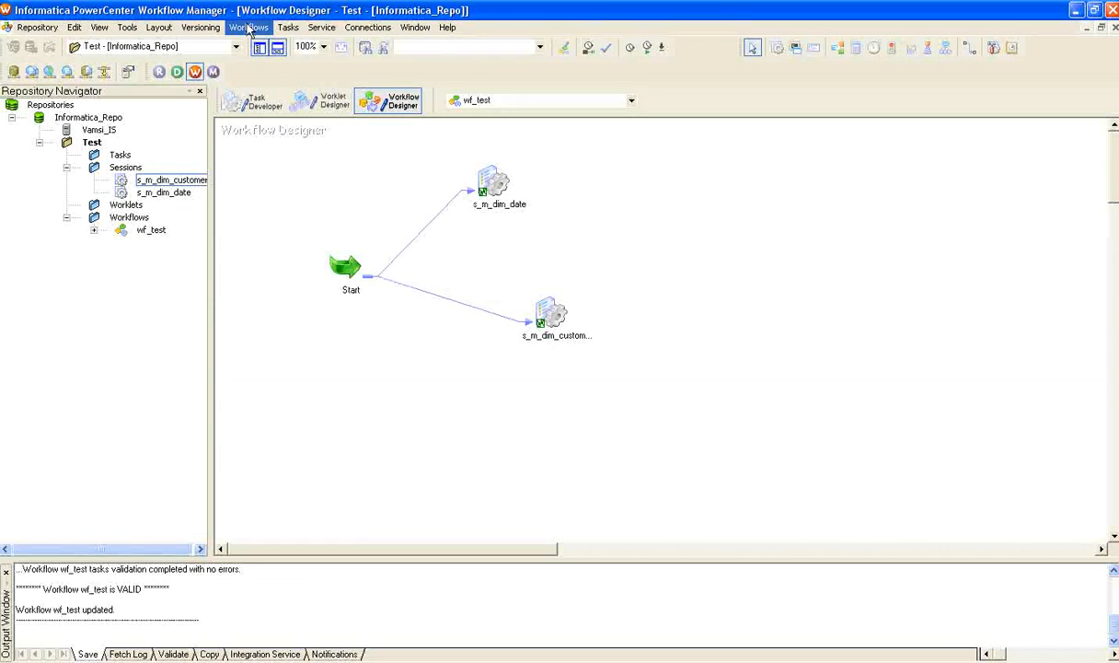
left_click(249, 28)
left_click(661, 230)
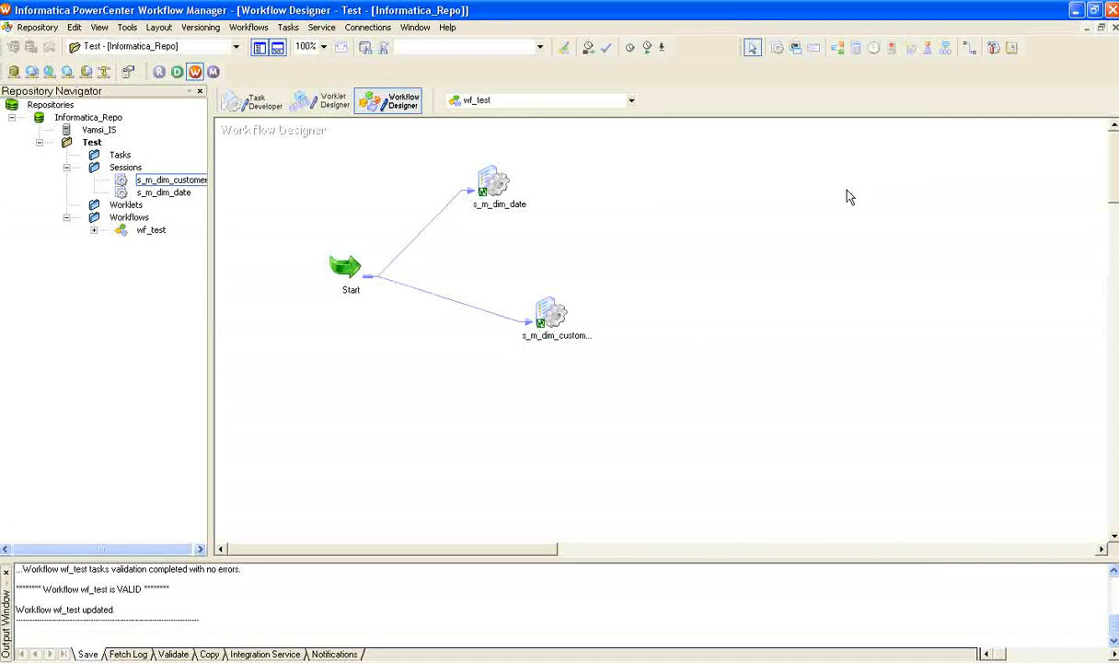
Start the wf_test workflow so both of its sessions run.
right_click(810, 195)
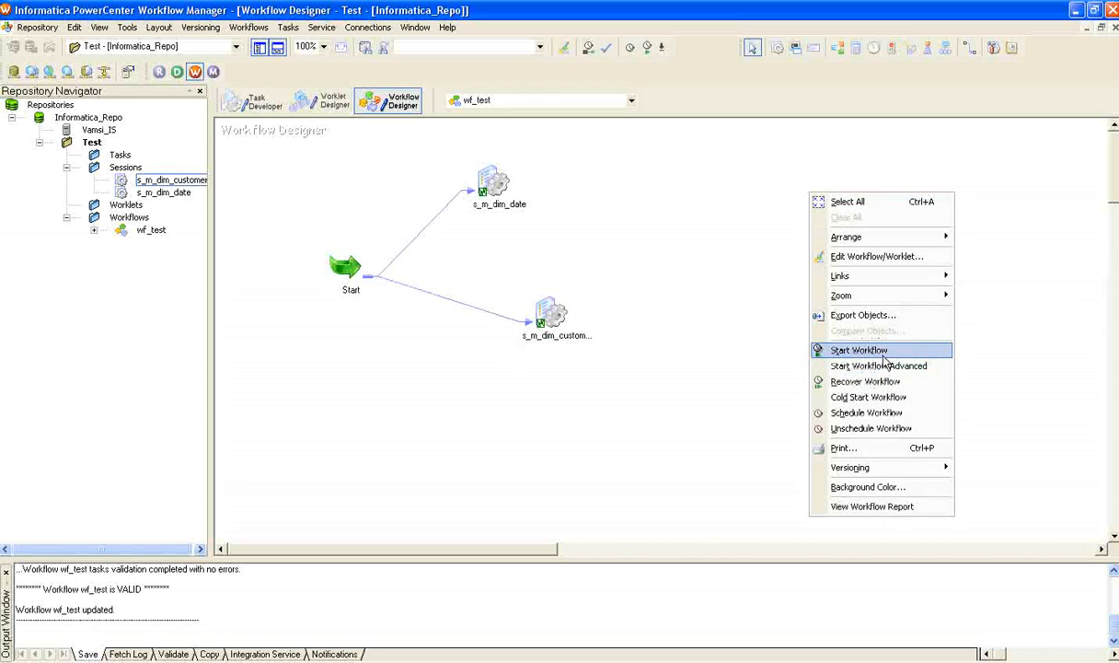
left_click(356, 109)
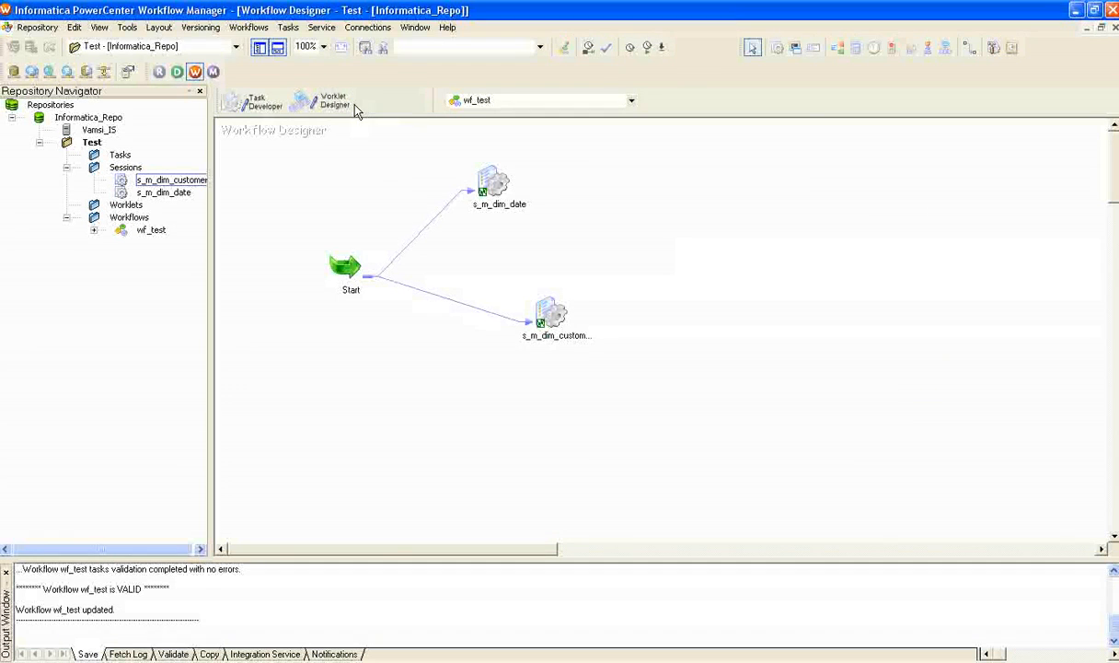
left_click(248, 27)
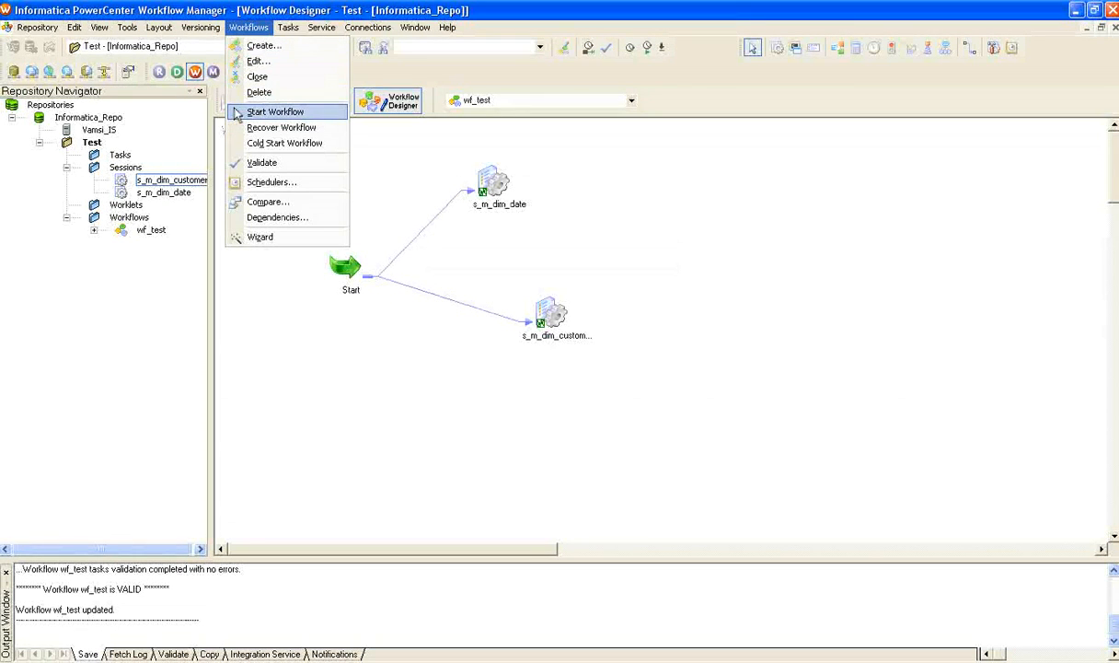
left_click(267, 112)
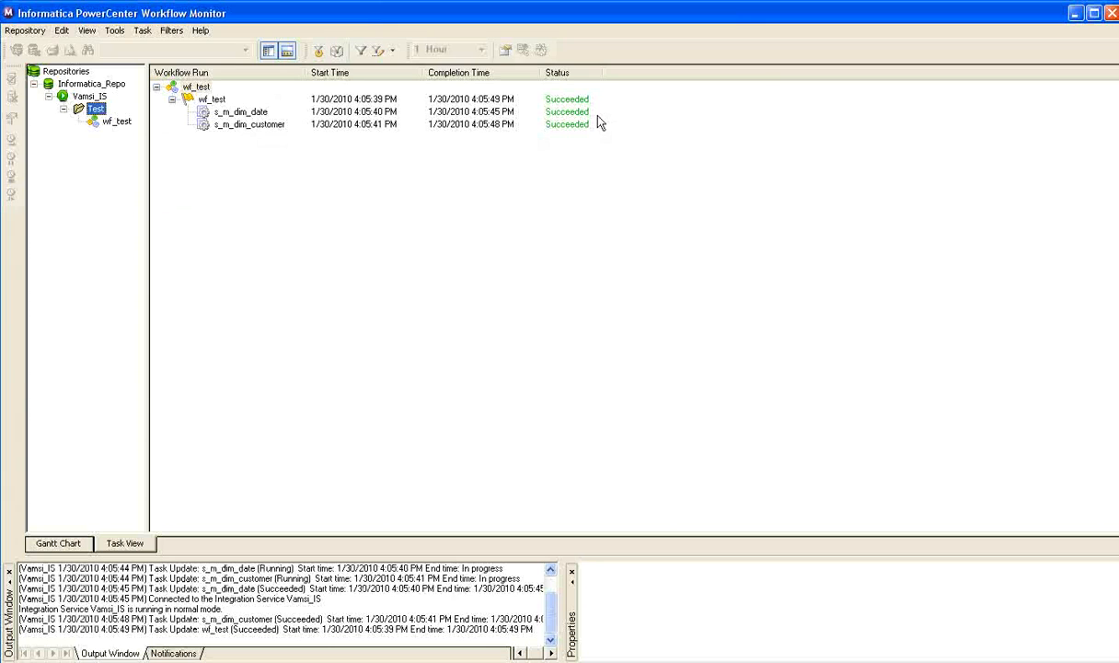
Open the session log of s_m_dim_customer, examine its events through to the load summary for DimCustomer_Target, and close it.
right_click(221, 133)
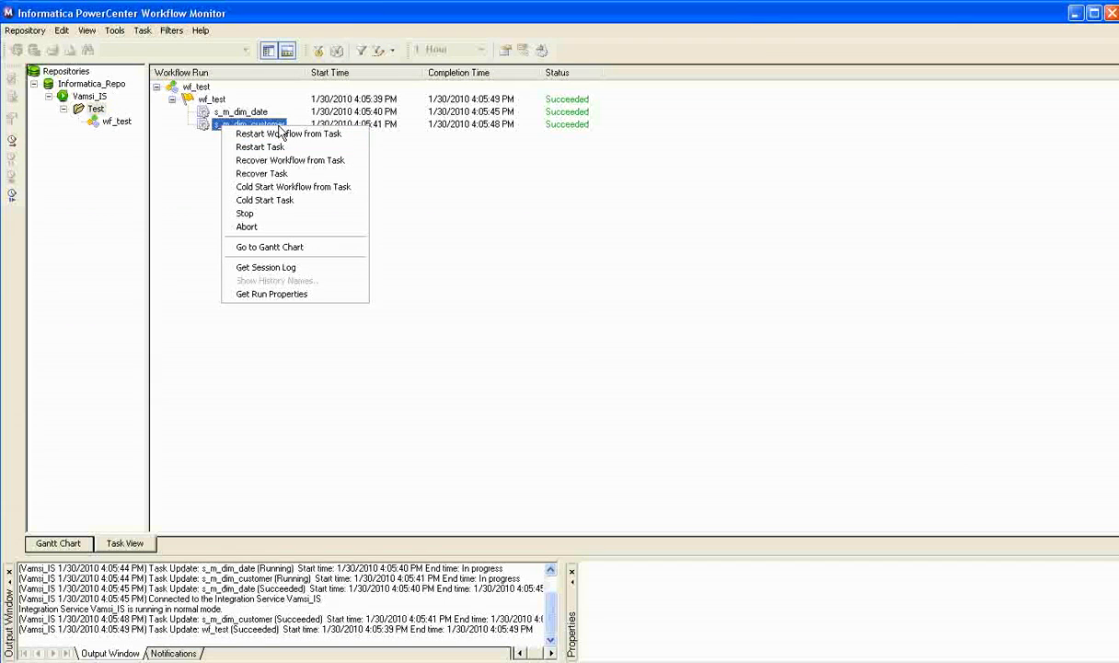
left_click(278, 267)
double_click(391, 59)
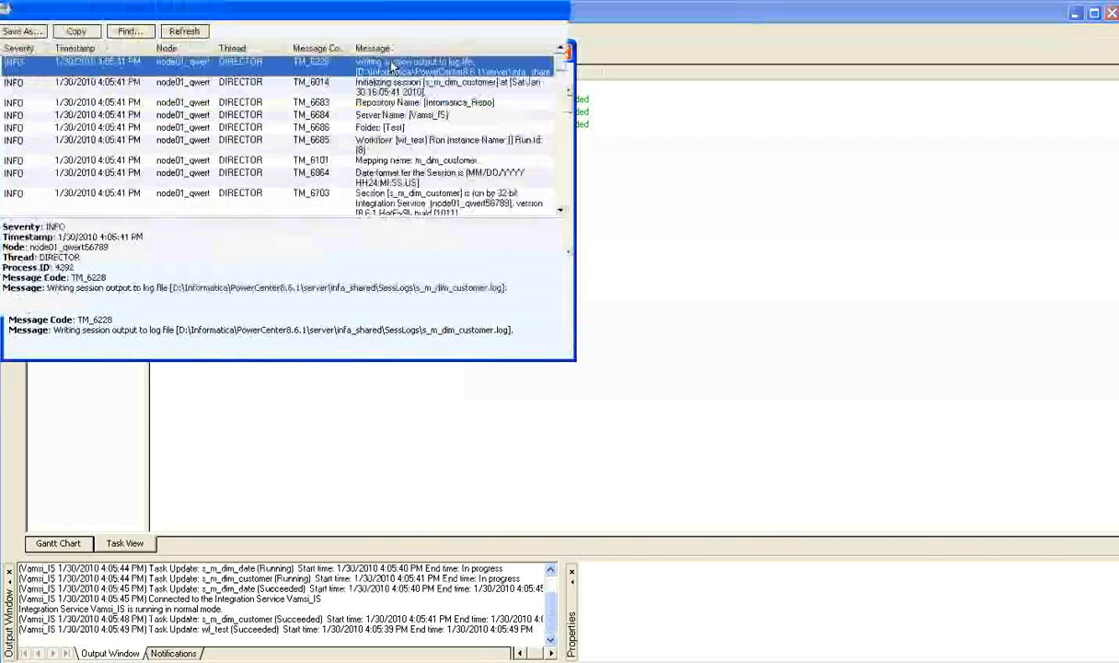
mouse_move(1116, 121)
left_mouse_down()
mouse_move(1115, 269)
mouse_move(1116, 108)
mouse_move(1116, 328)
mouse_move(1116, 115)
left_mouse_up()
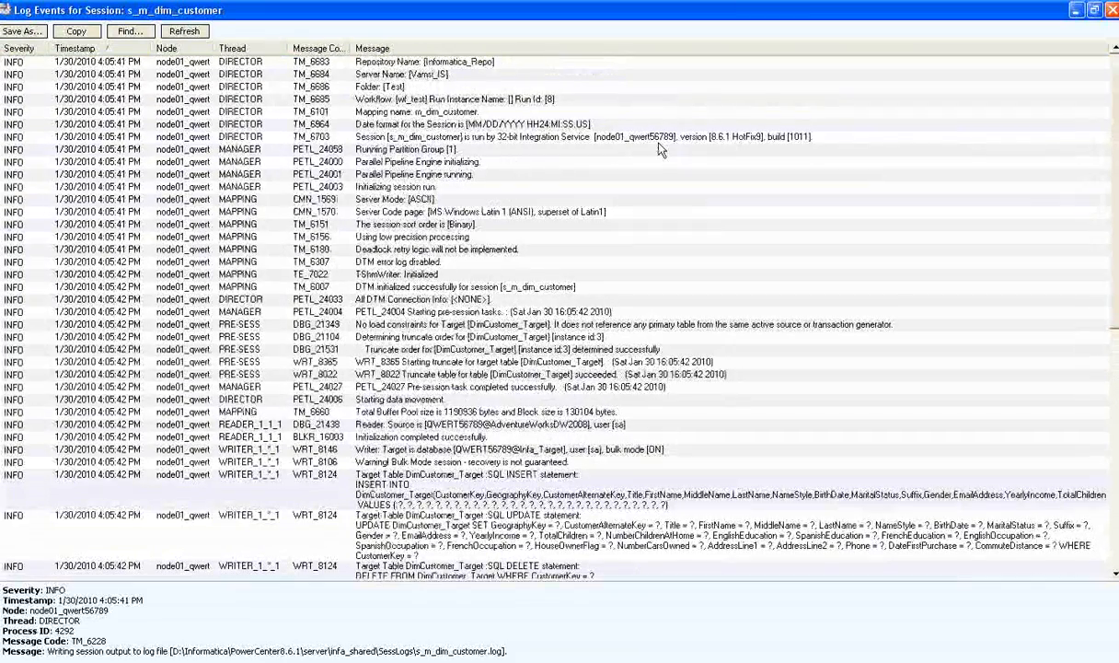
scroll(926, 235, "down", 8)
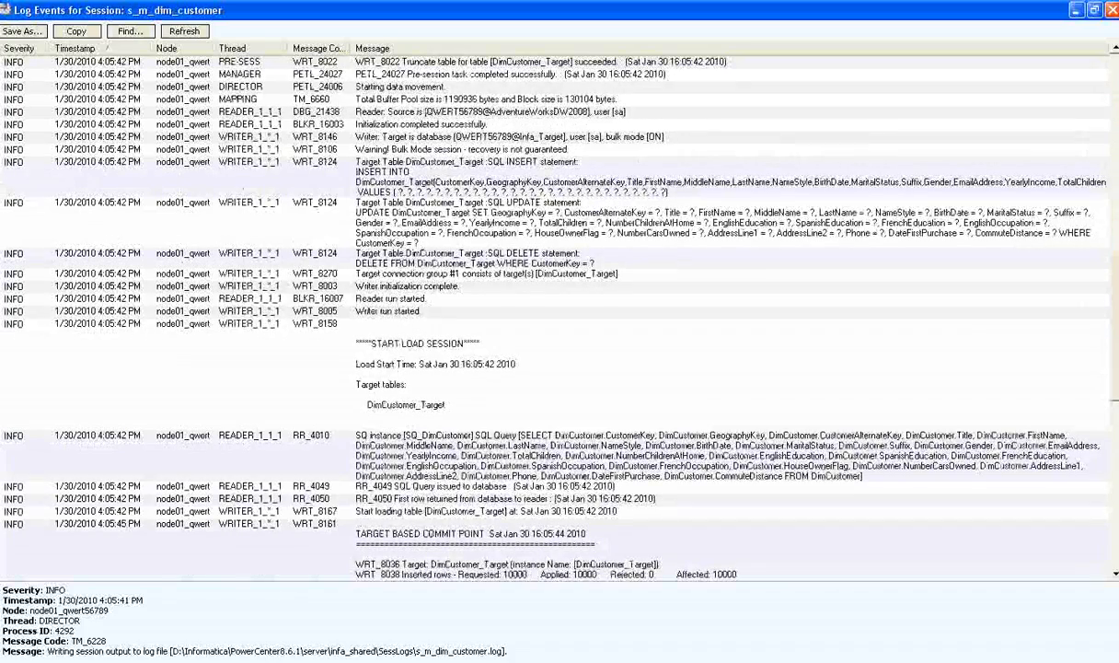
scroll(1114, 413, "down", 3)
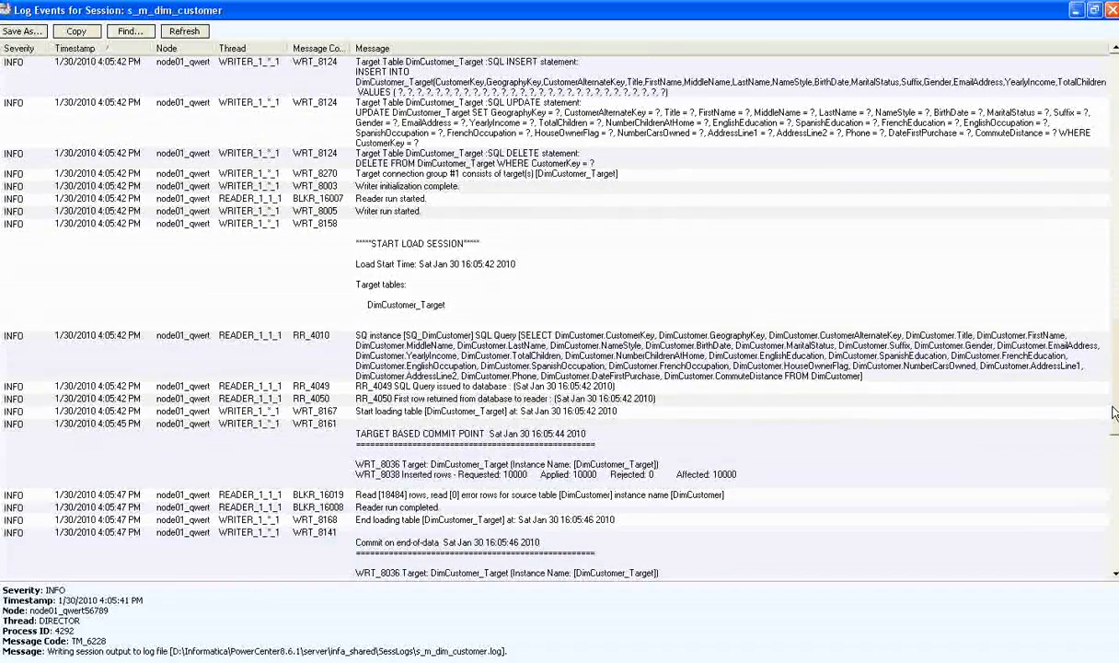
left_click_drag(1114, 414, 1114, 575)
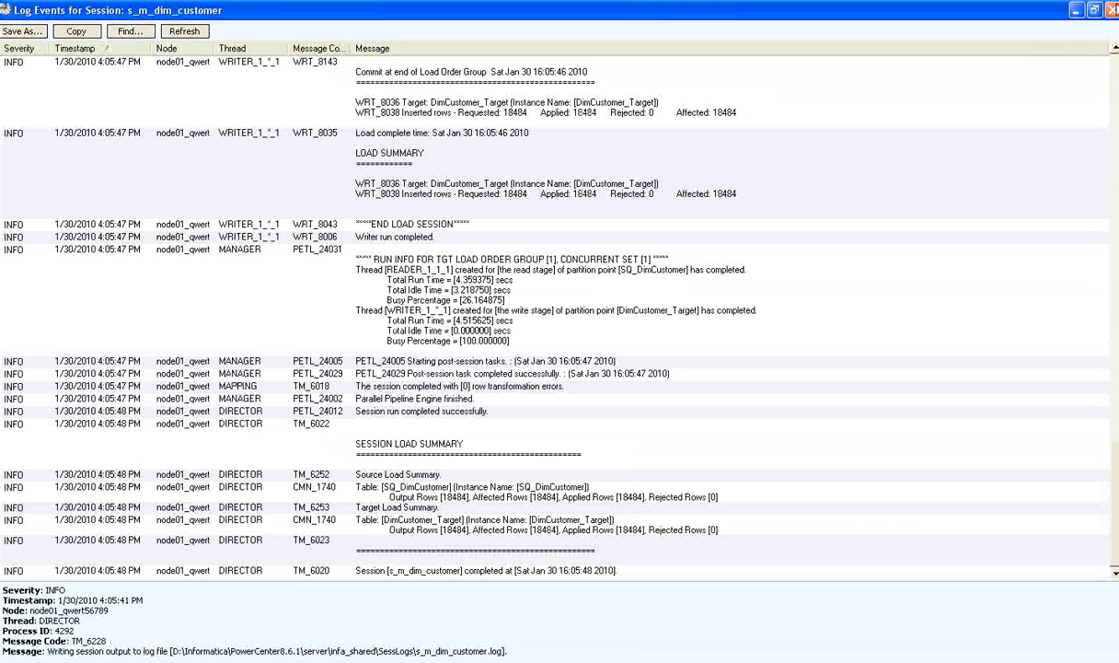
left_click(1111, 11)
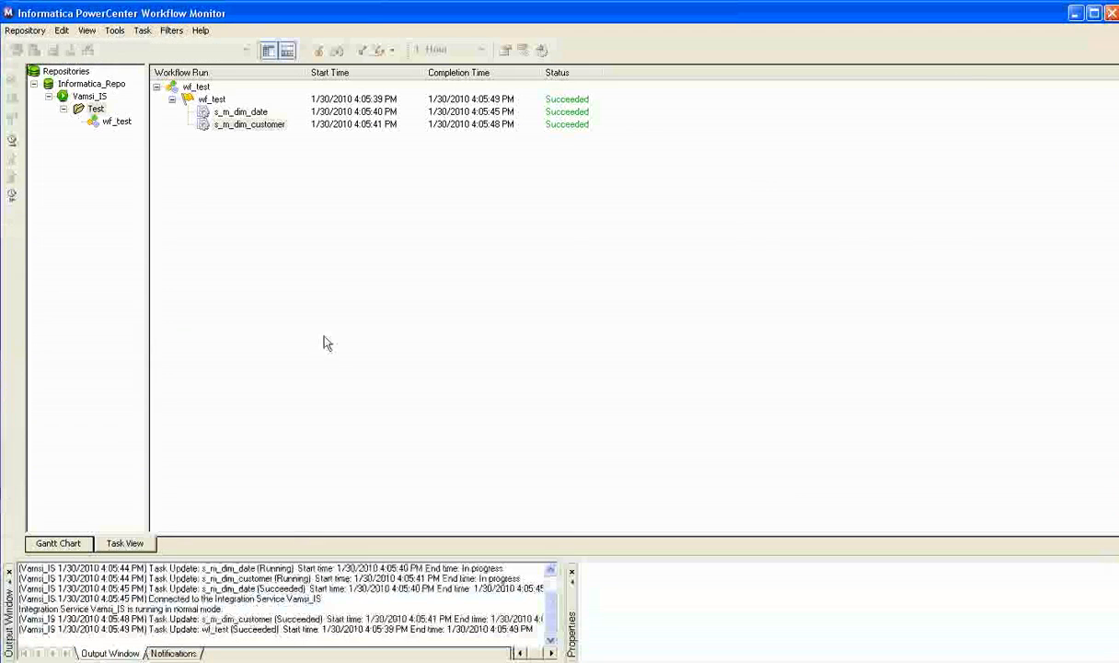
Switch to SQL Server Management Studio and write the query "select * from dbo.DimCustomer_Target" in the open query window.
key("alt+Tab")
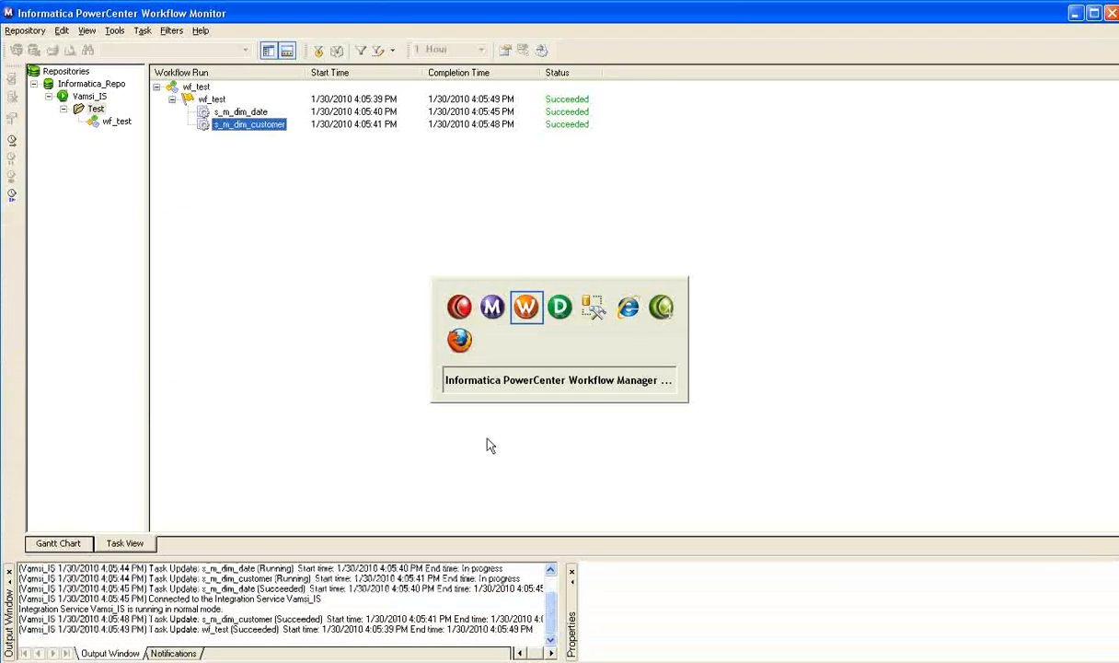
key("alt+Tab")
key("alt+Tab")
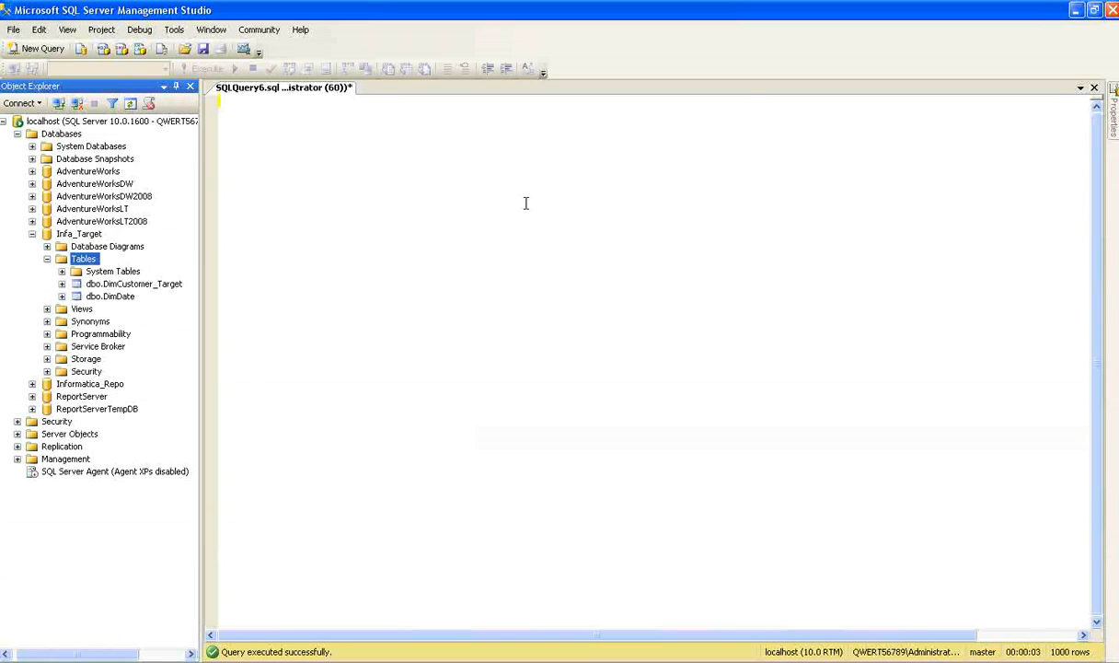
type("select ")
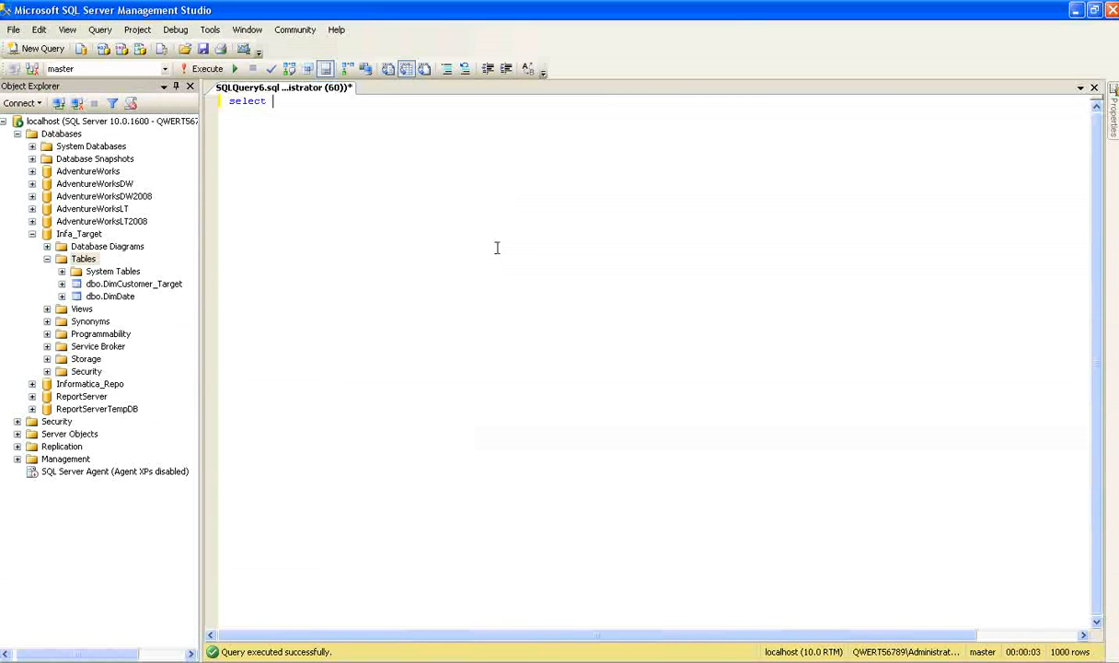
type("8 from")
key("Left")
key("Left")
key("Left")
key("Left")
key("Left")
key("BackSpace")
type("*")
left_click(124, 284)
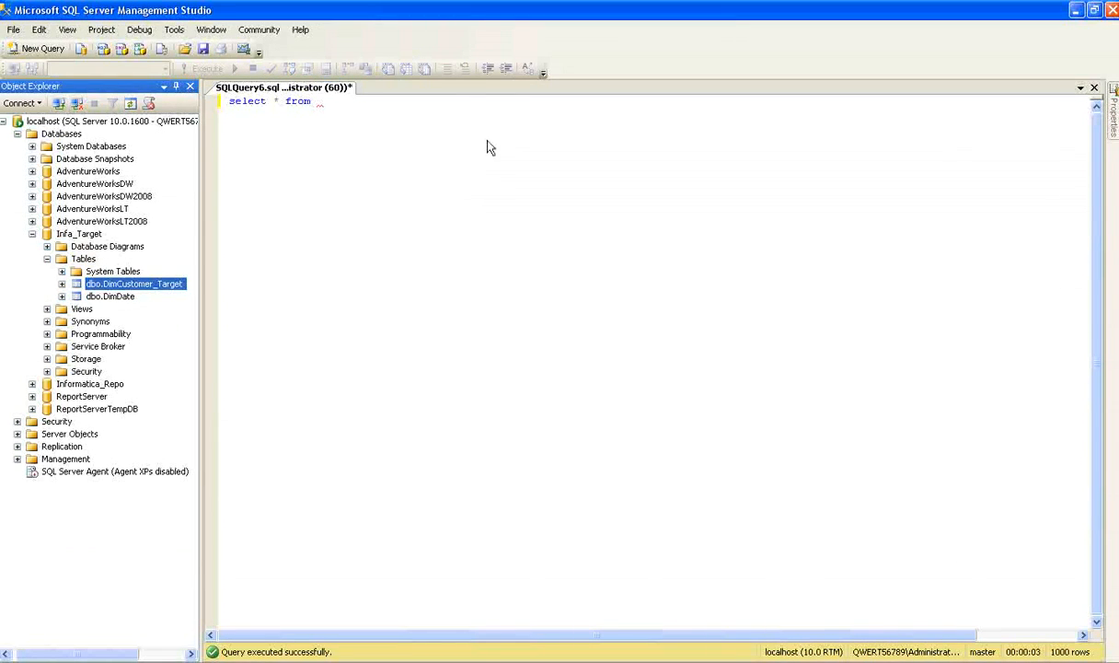
left_click_drag(79, 283, 369, 104)
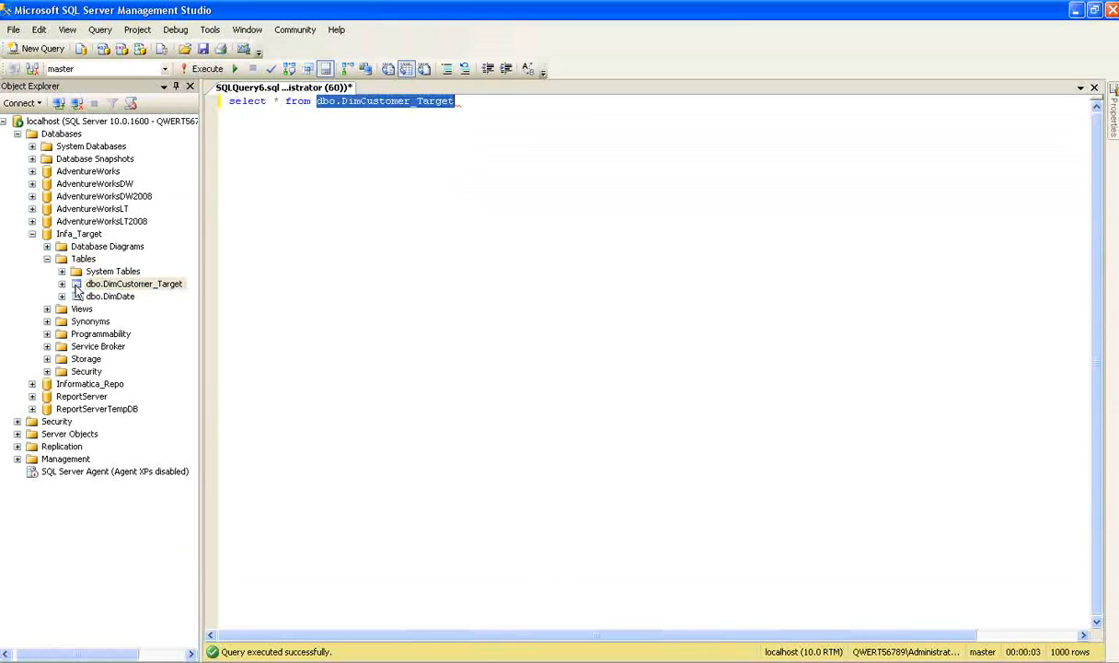
Limit the DimCustomer_Target query to the top 10 rows and try to run it.
left_click(269, 101)
type("top 10")
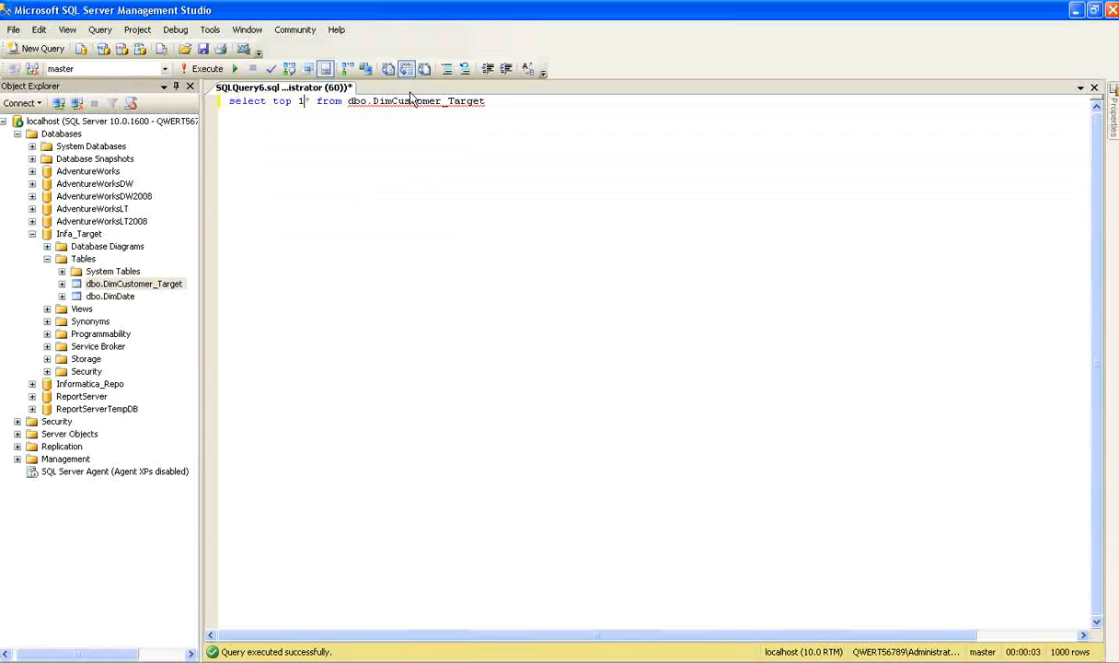
key("F5")
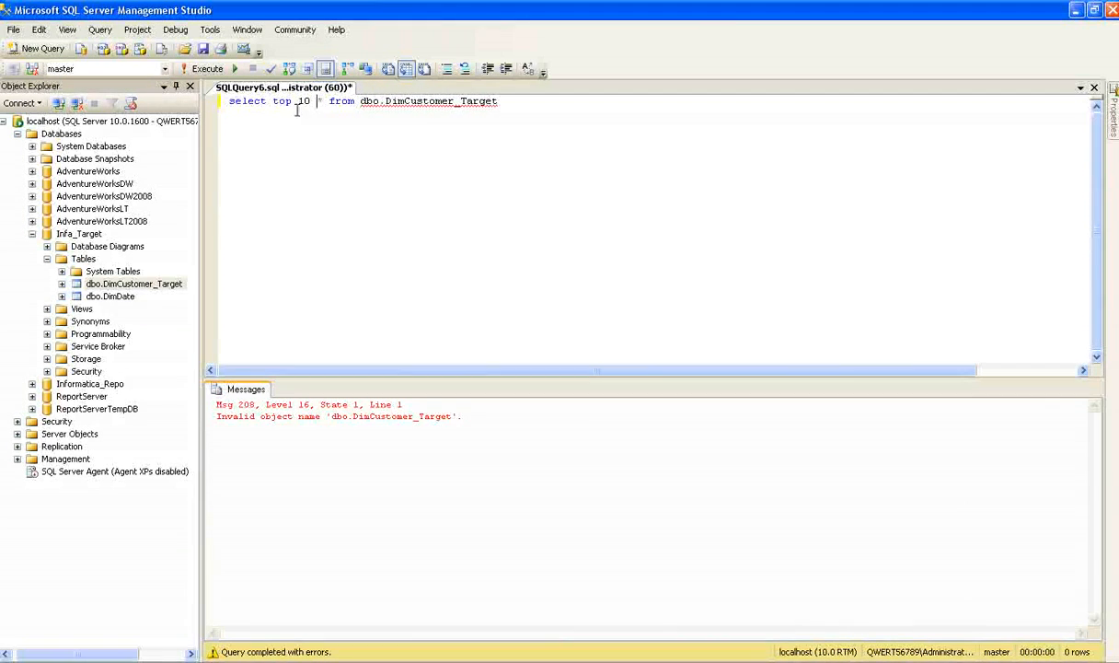
Set the query's database to Infa_Target and run the top 10 query on dbo.DimCustomer_Target.
left_click(162, 68)
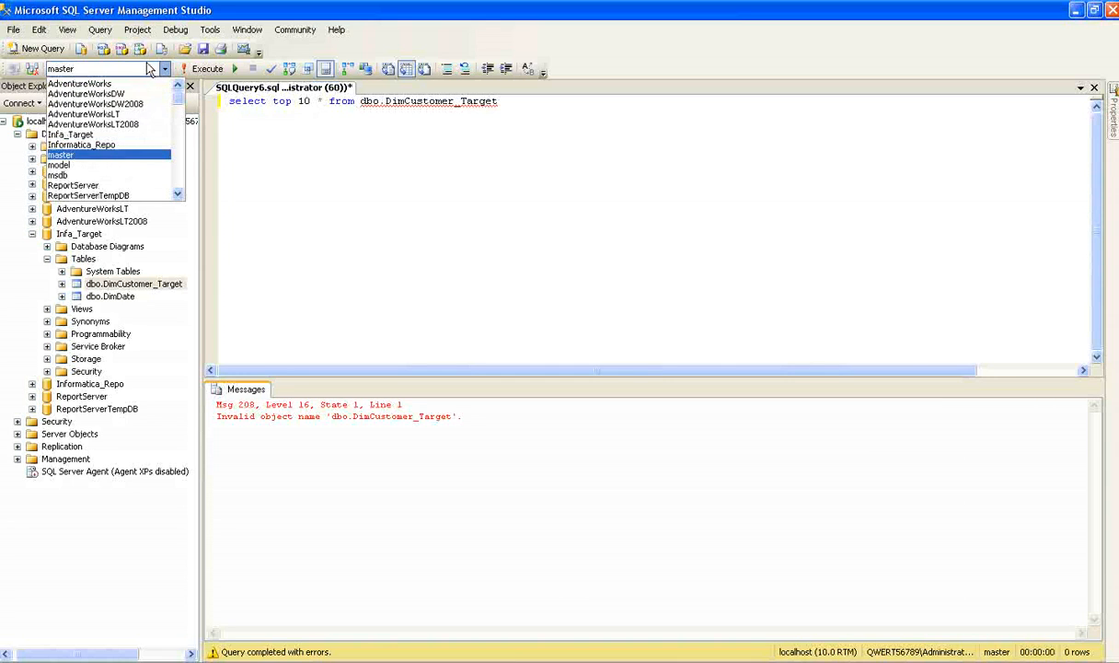
left_click(94, 134)
key("F5")
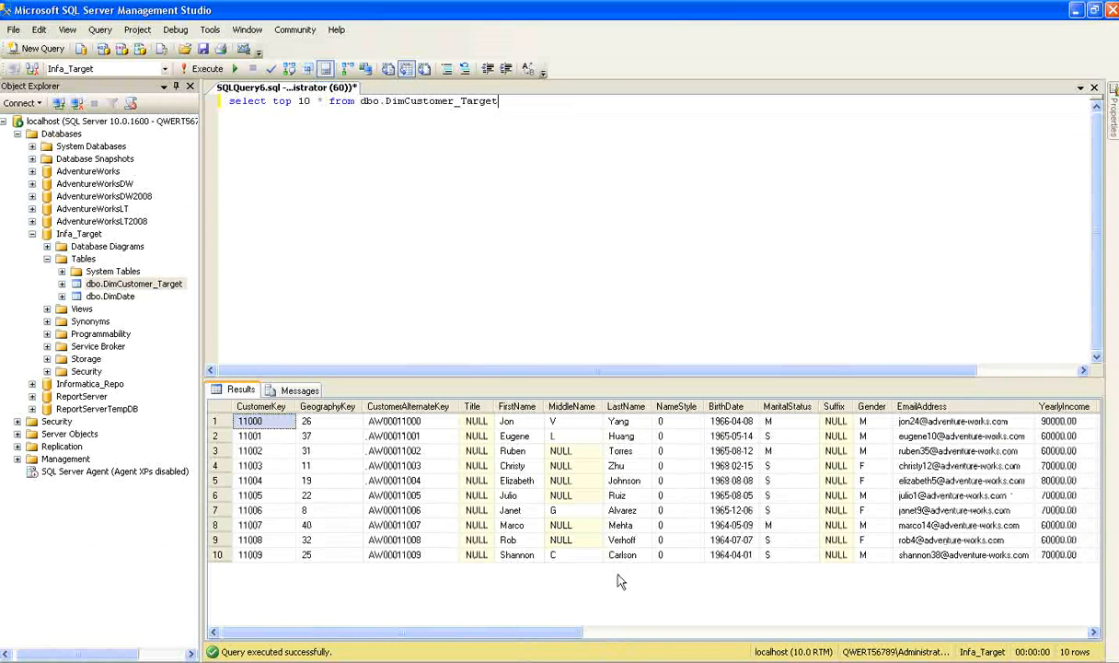
key("alt+Tab")
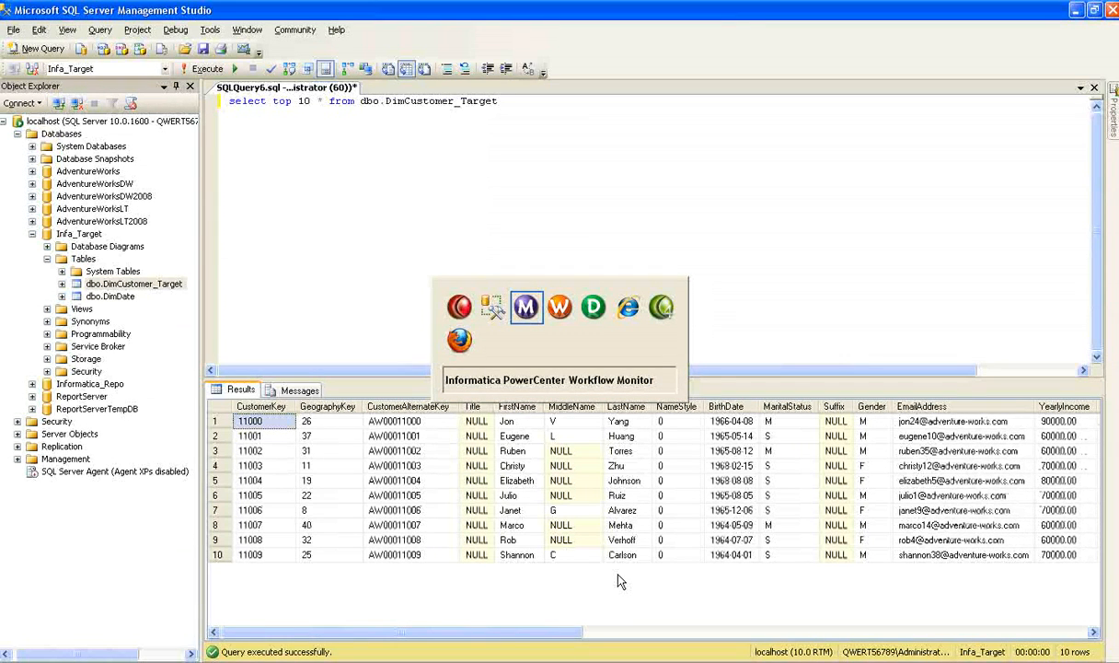
key("alt+Tab")
key("alt+Tab")
key("alt+Tab")
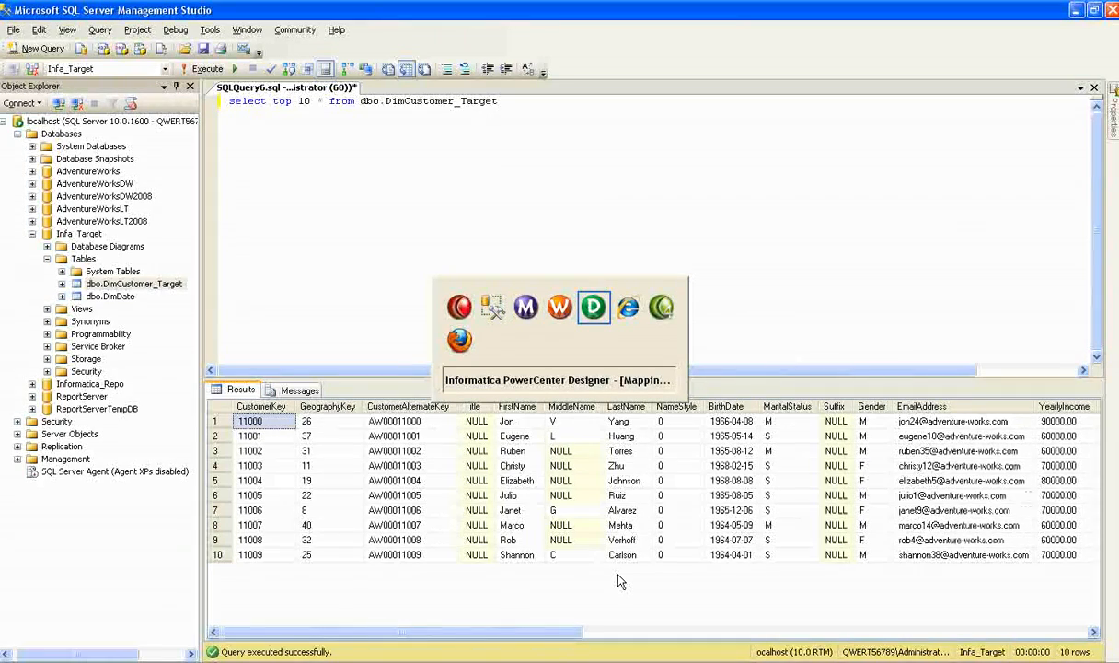
key("alt+Tab")
key("alt+Tab")
key("alt+Tab")
key("alt+Tab")
key("alt+Tab")
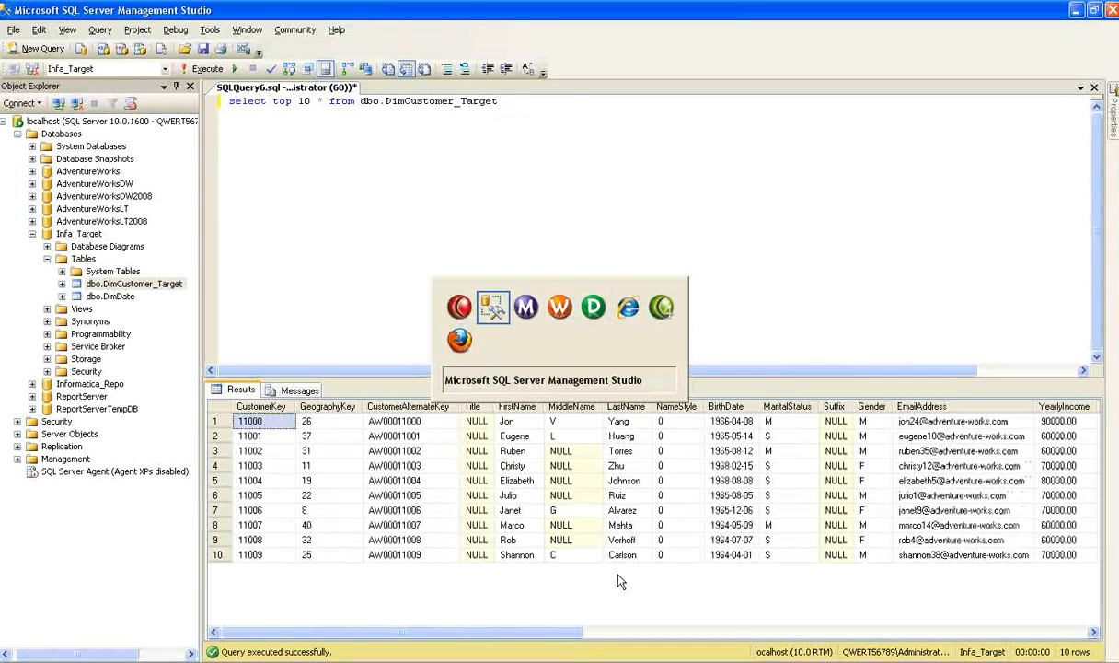